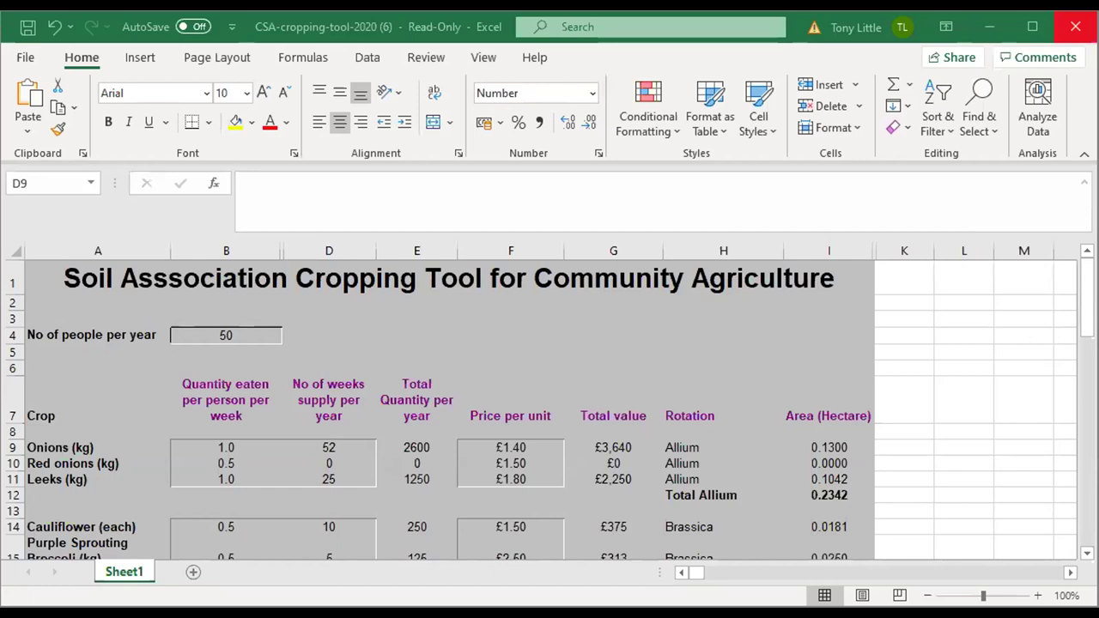
Step: Set the number of people per year to 100 in cell B4 of the cropping tool
{"action": "scroll", "coordinate": [826, 354], "scroll_direction": "down", "scroll_amount": 1}
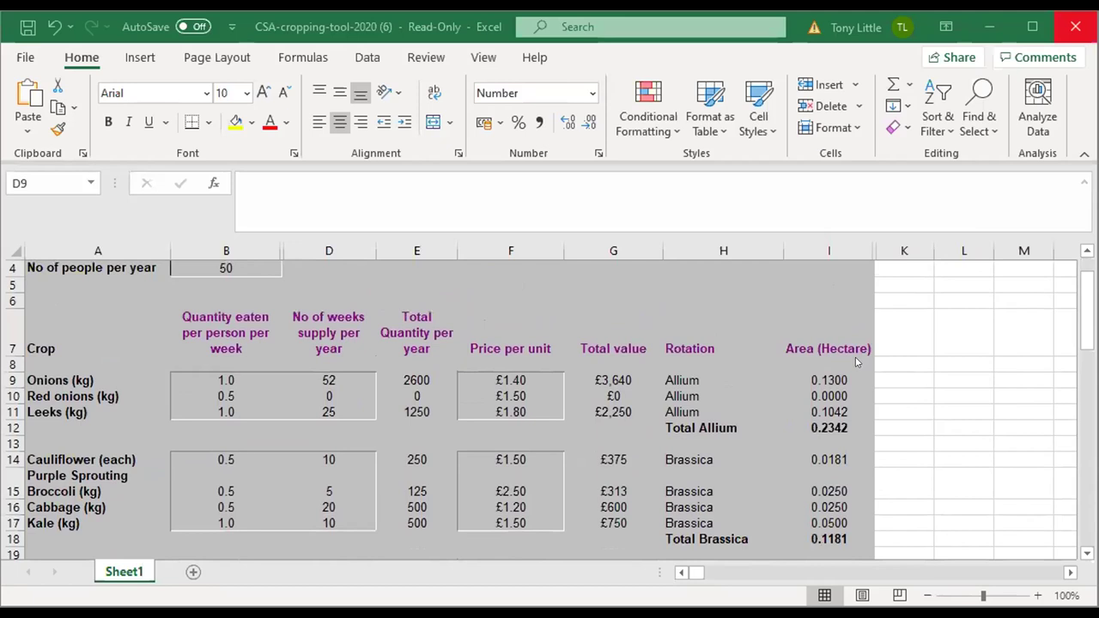
{"action": "scroll", "coordinate": [992, 201], "scroll_direction": "up", "scroll_amount": 1}
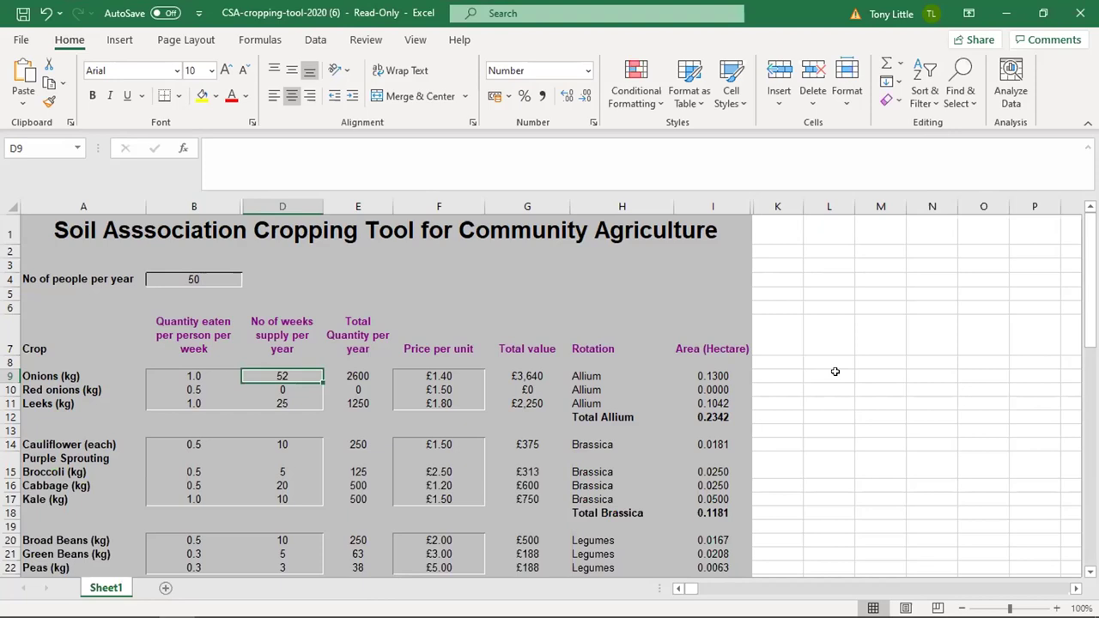
{"action": "left_click", "coordinate": [193, 278]}
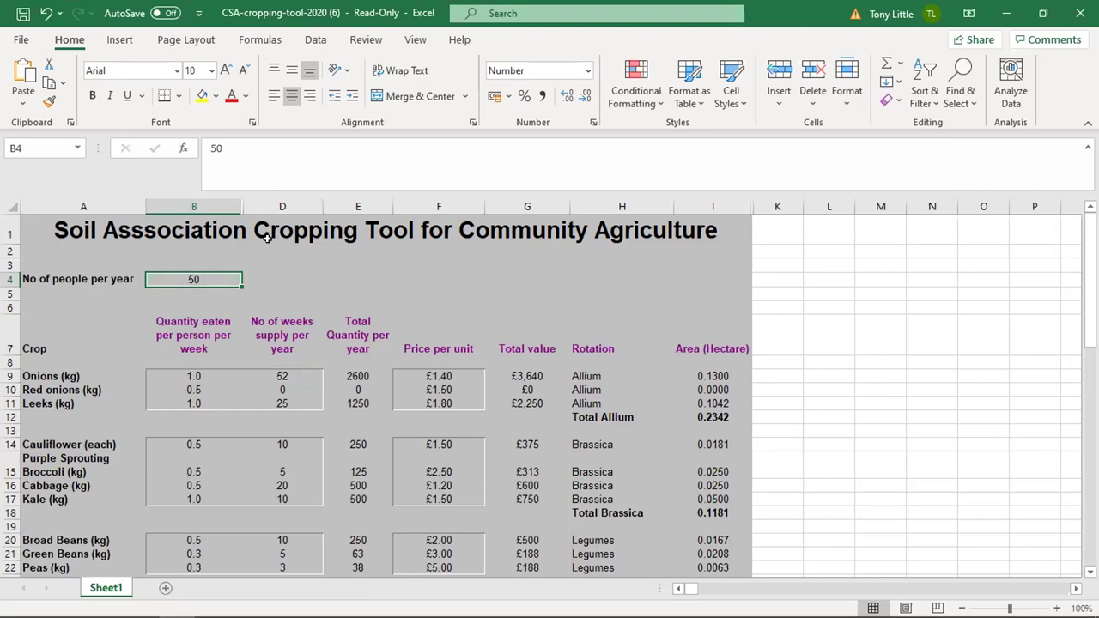
{"action": "left_click", "coordinate": [294, 152]}
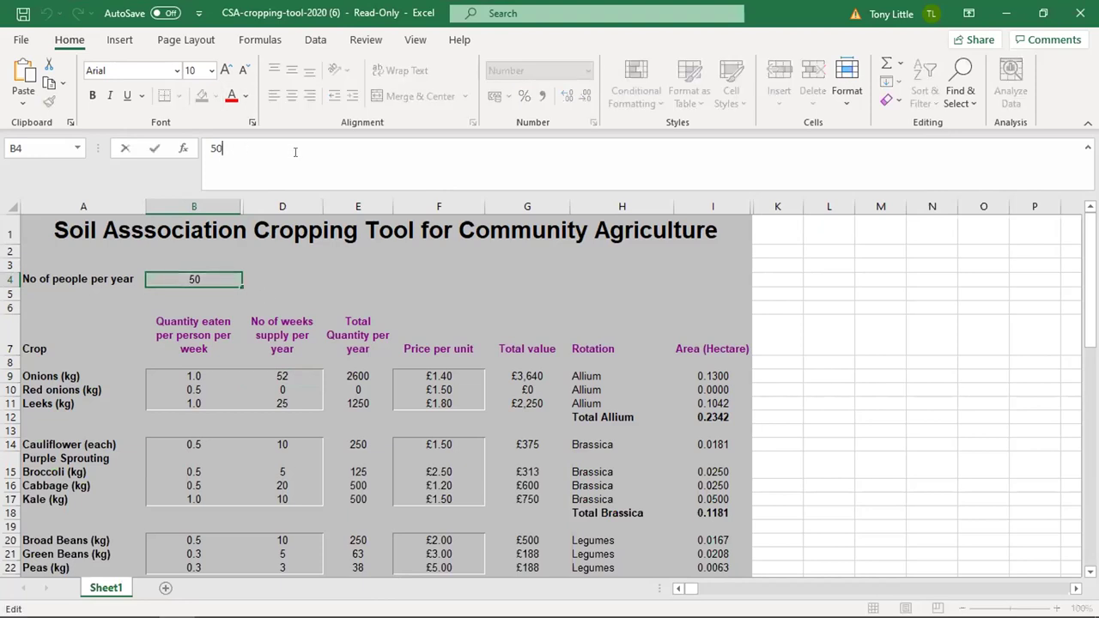
{"action": "key", "text": "BackSpace"}
{"action": "key", "text": "BackSpace"}
{"action": "type", "text": "100"}
{"action": "key", "text": "Return"}
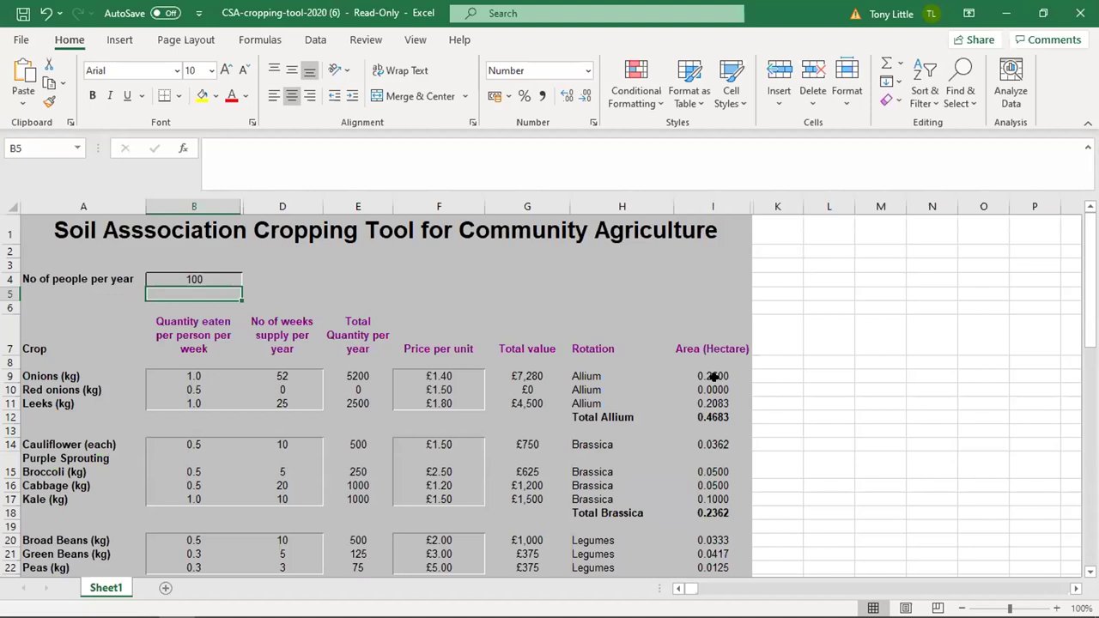
Step: Examine the crop quantities, values and rotation areas through to the total crop value, fertility building, crop failure and total site area
{"action": "scroll", "coordinate": [579, 407], "scroll_direction": "down", "scroll_amount": 1}
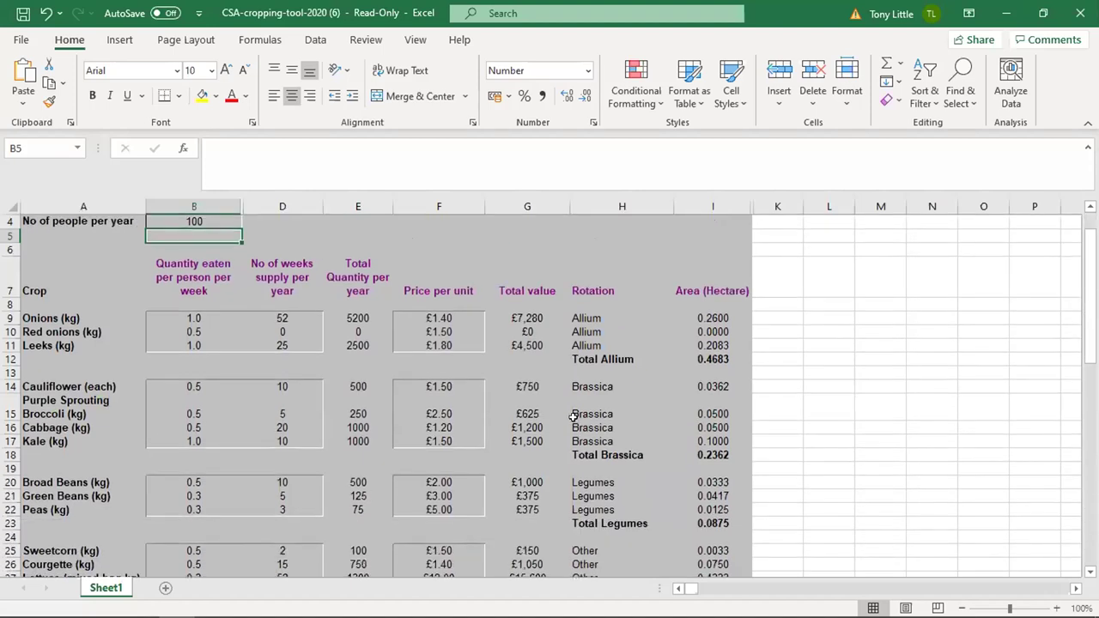
{"action": "scroll", "coordinate": [573, 416], "scroll_direction": "down", "scroll_amount": 1}
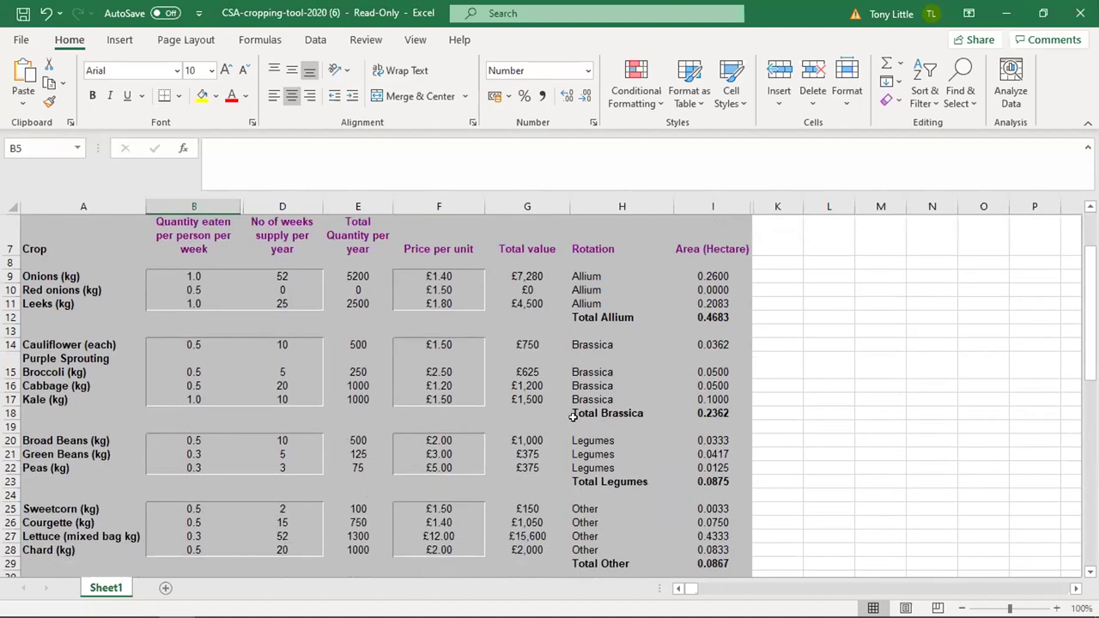
{"action": "scroll", "coordinate": [573, 416], "scroll_direction": "down", "scroll_amount": 4}
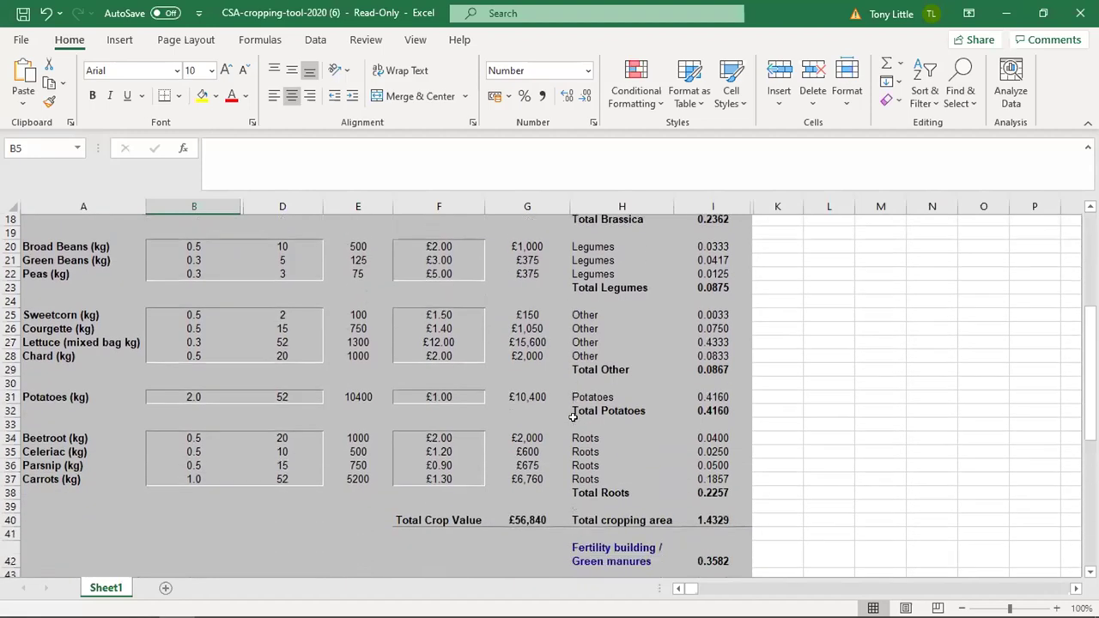
{"action": "scroll", "coordinate": [573, 416], "scroll_direction": "down", "scroll_amount": 2}
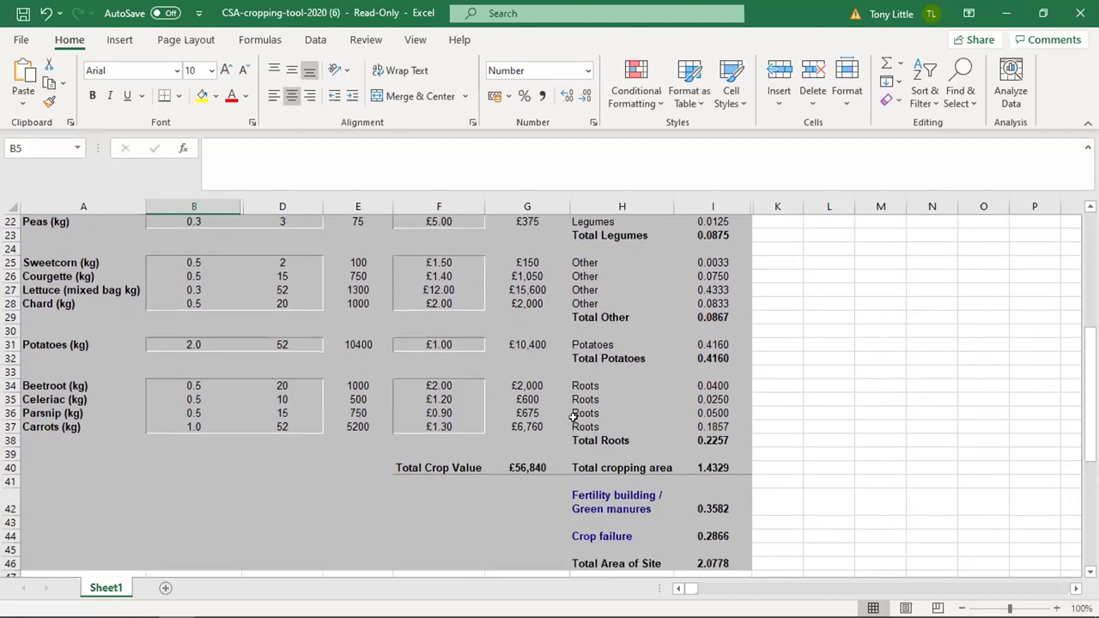
{"action": "scroll", "coordinate": [573, 416], "scroll_direction": "up", "scroll_amount": 6}
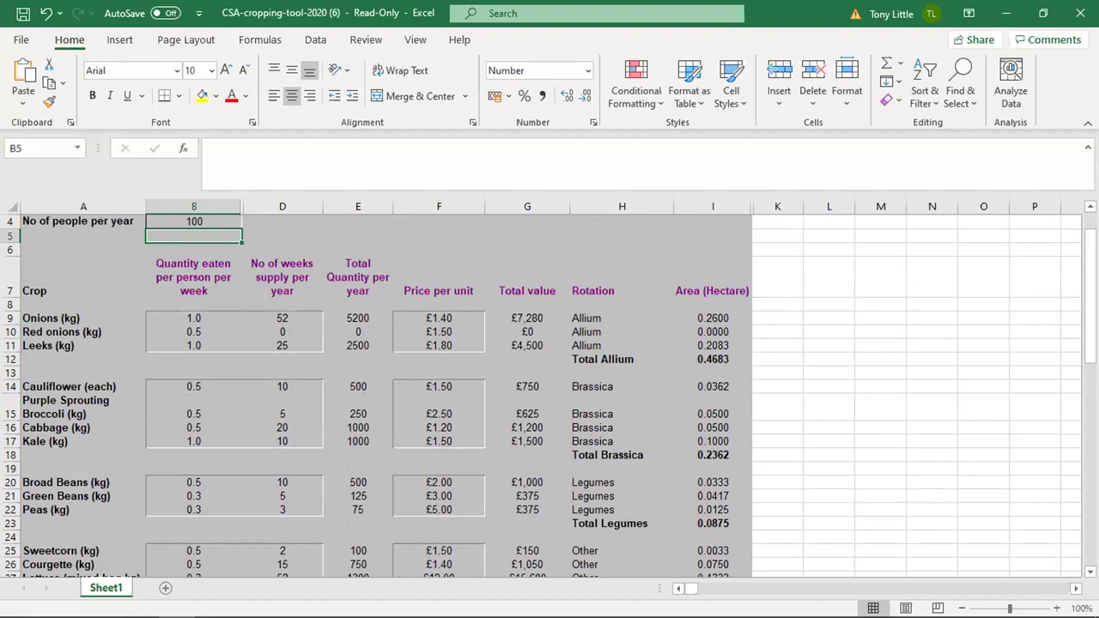
{"action": "left_click_drag", "start_coordinate": [1089, 318], "coordinate": [1089, 347]}
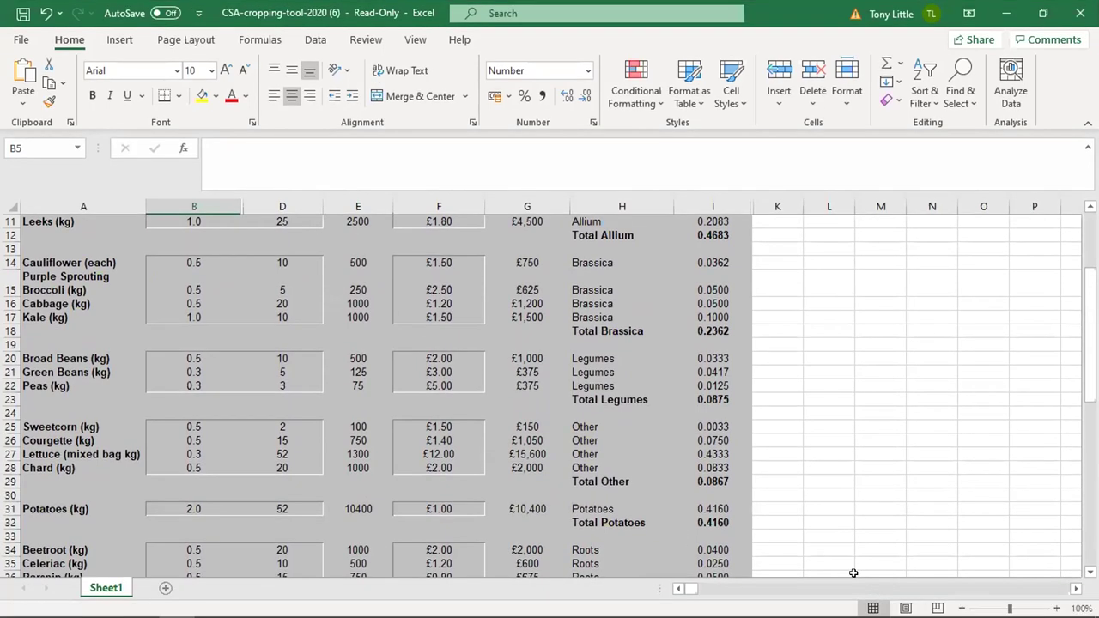
{"action": "scroll", "coordinate": [853, 573], "scroll_direction": "down", "scroll_amount": 3}
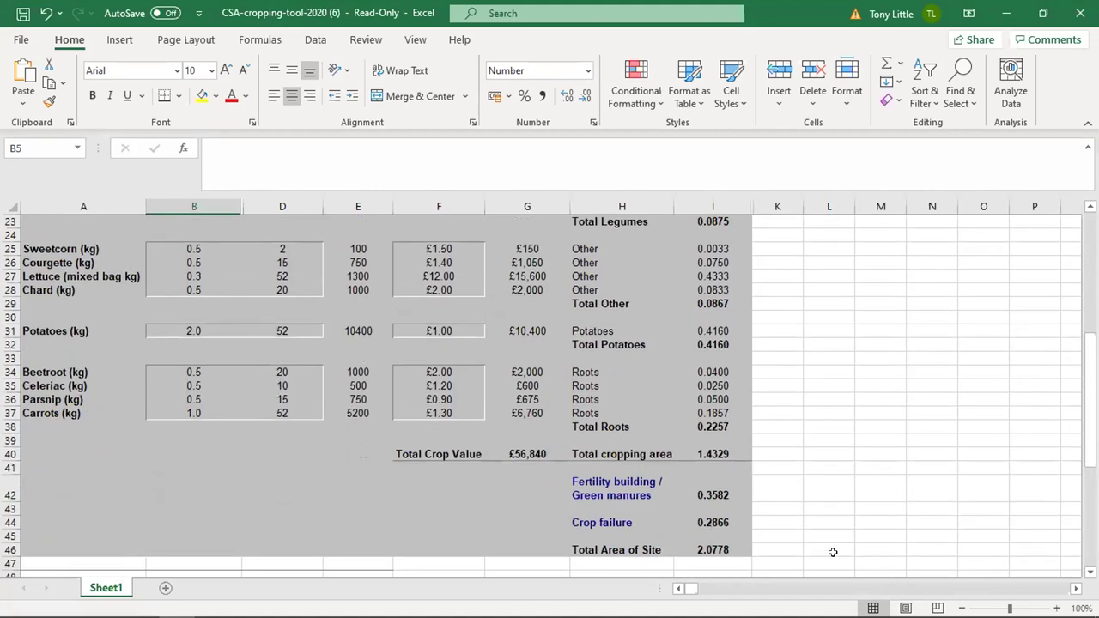
{"action": "scroll", "coordinate": [821, 549], "scroll_direction": "up", "scroll_amount": 4}
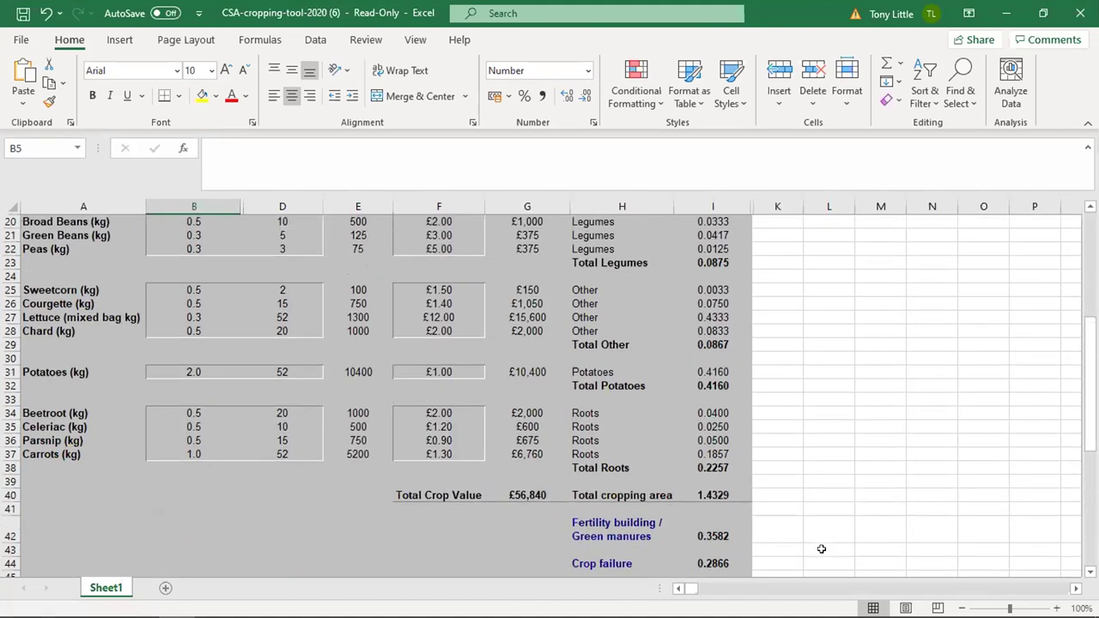
{"action": "scroll", "coordinate": [821, 548], "scroll_direction": "up", "scroll_amount": 3}
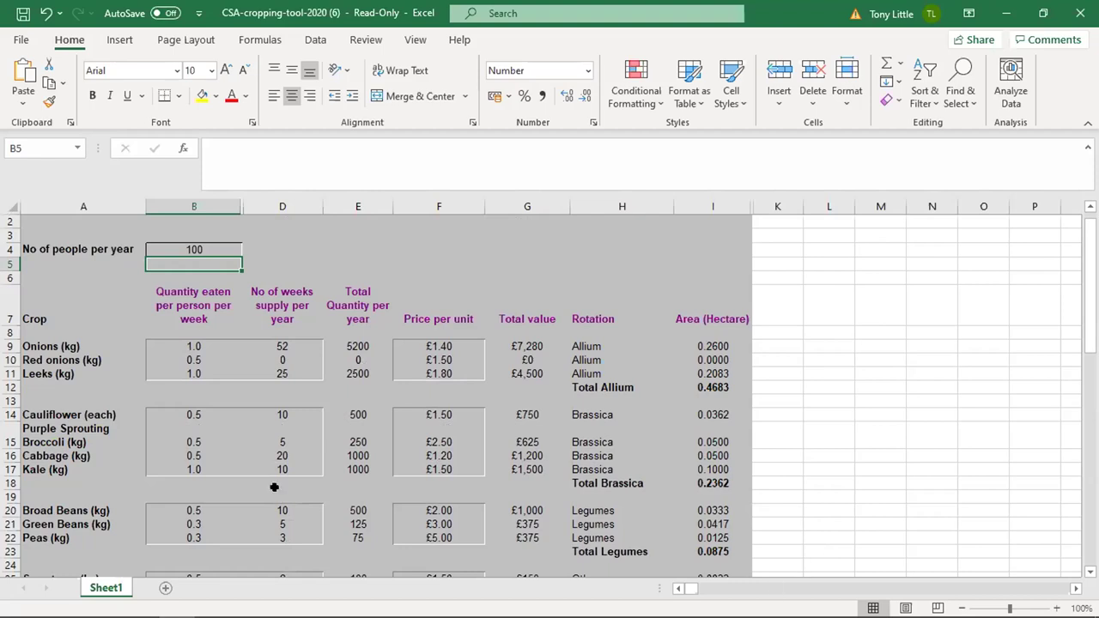
{"action": "scroll", "coordinate": [274, 487], "scroll_direction": "down", "scroll_amount": 7}
{"action": "scroll", "coordinate": [275, 488], "scroll_direction": "up", "scroll_amount": 2}
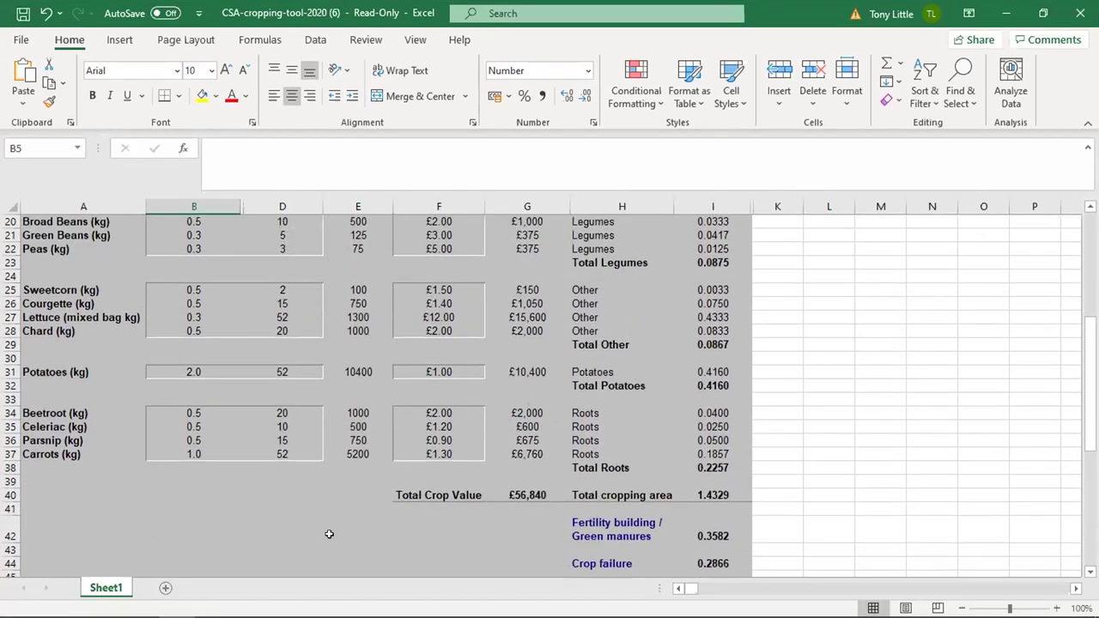
{"action": "scroll", "coordinate": [302, 524], "scroll_direction": "up", "scroll_amount": 2}
{"action": "scroll", "coordinate": [301, 524], "scroll_direction": "up", "scroll_amount": 2}
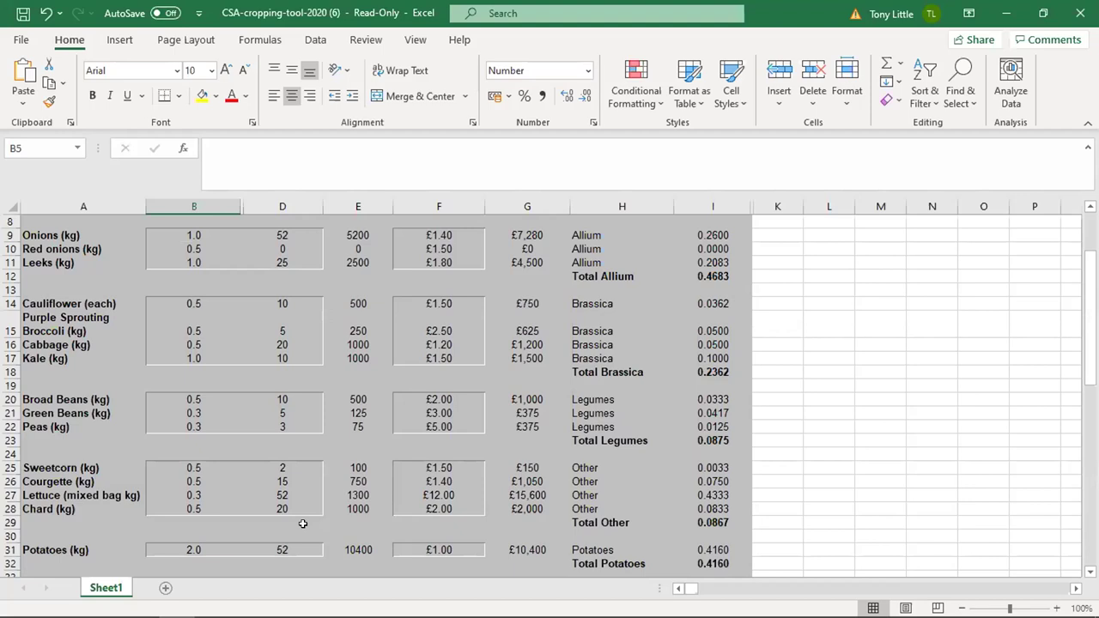
{"action": "scroll", "coordinate": [213, 468], "scroll_direction": "up", "scroll_amount": 1}
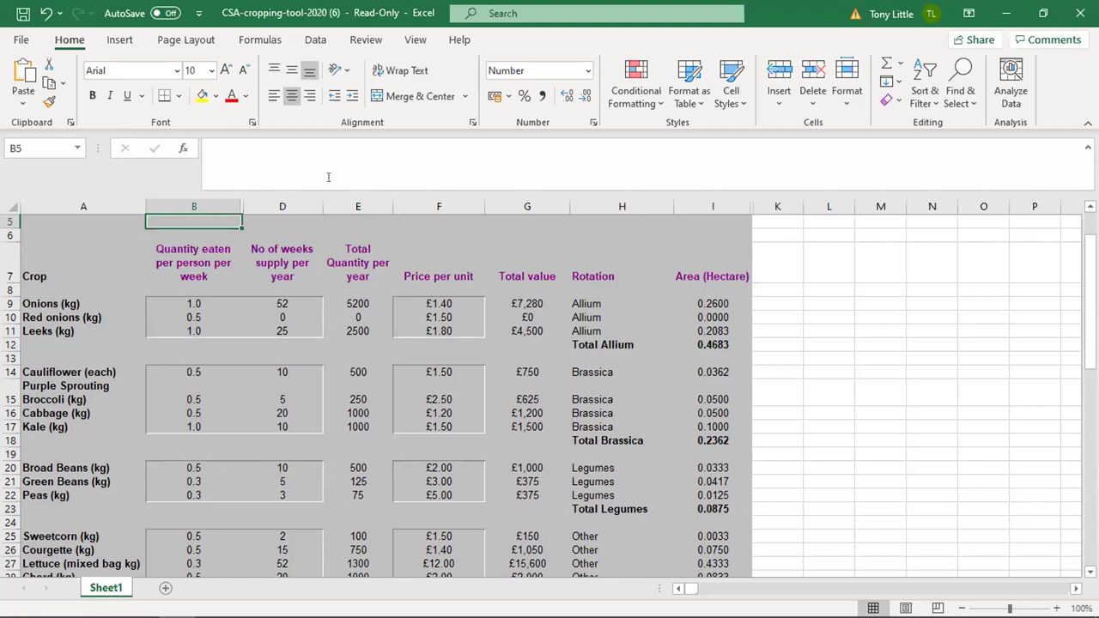
{"action": "scroll", "coordinate": [457, 302], "scroll_direction": "down", "scroll_amount": 5}
{"action": "scroll", "coordinate": [458, 302], "scroll_direction": "down", "scroll_amount": 3}
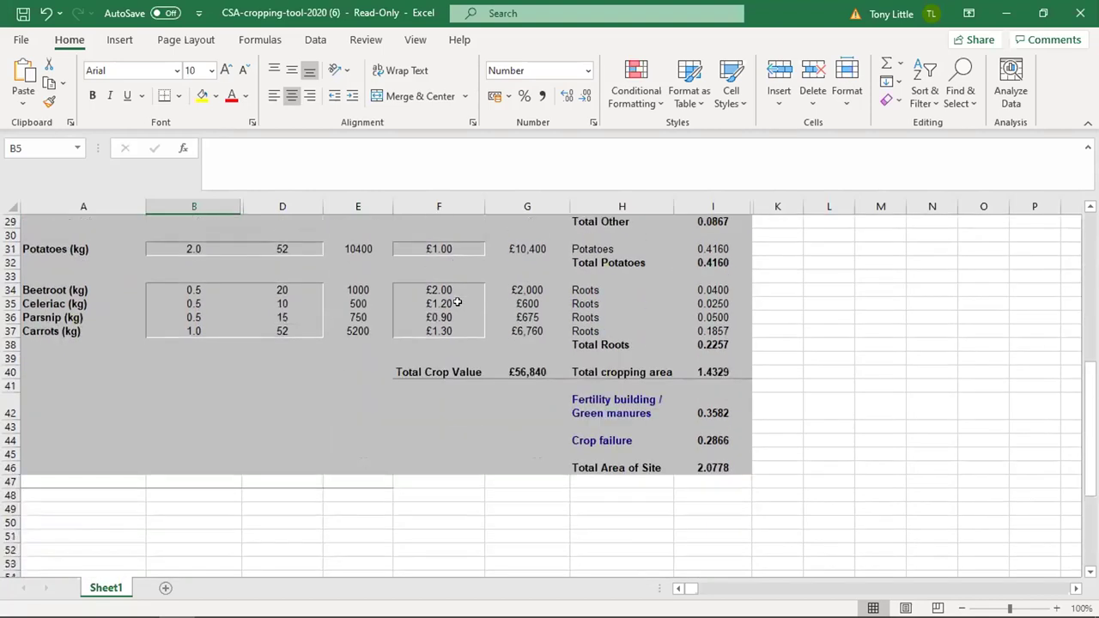
{"action": "scroll", "coordinate": [515, 284], "scroll_direction": "up", "scroll_amount": 6}
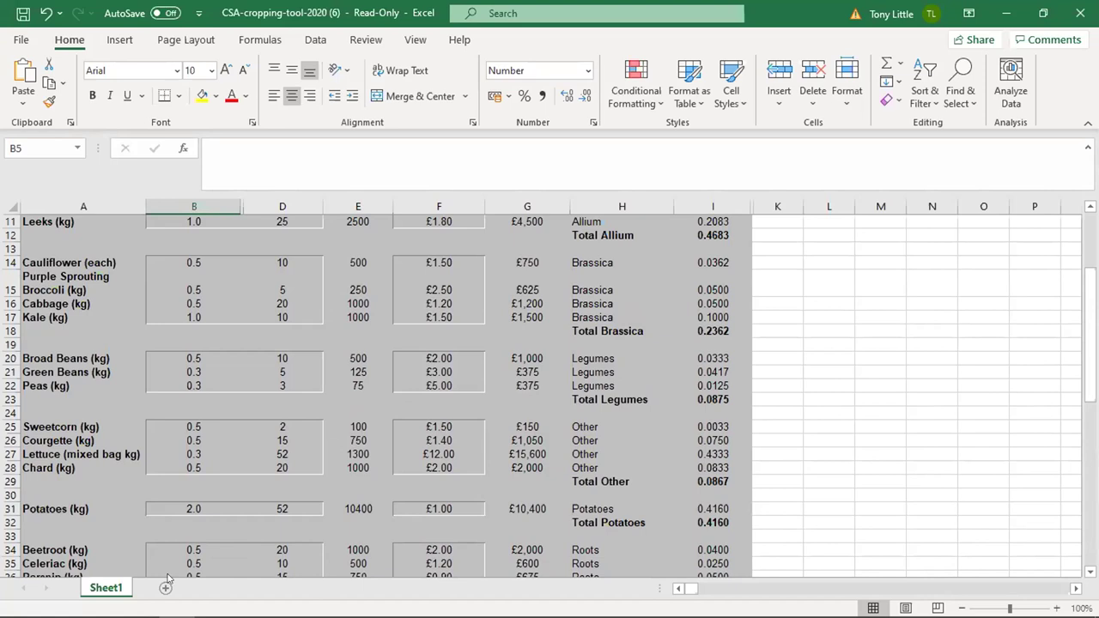
{"action": "left_click", "coordinate": [807, 317]}
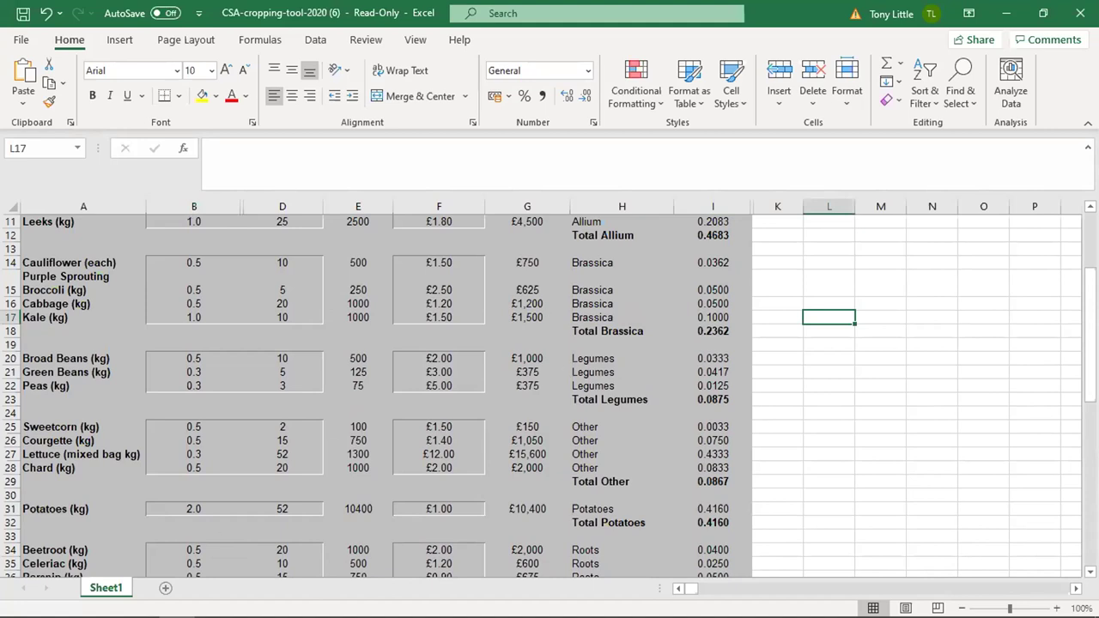
{"action": "left_click", "coordinate": [796, 231]}
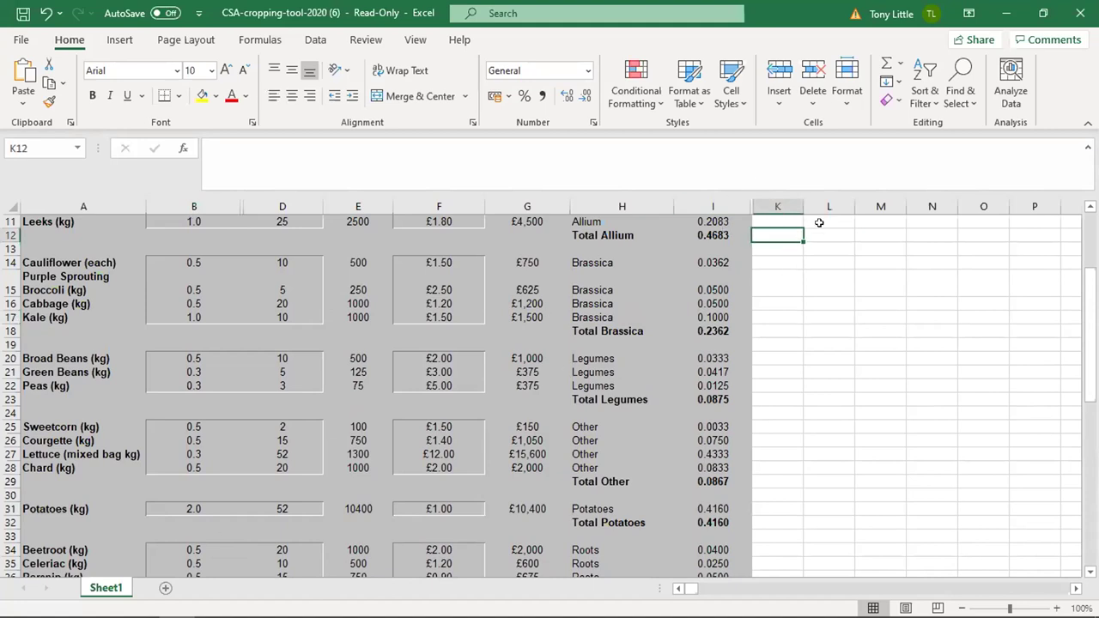
{"action": "left_click", "coordinate": [807, 342]}
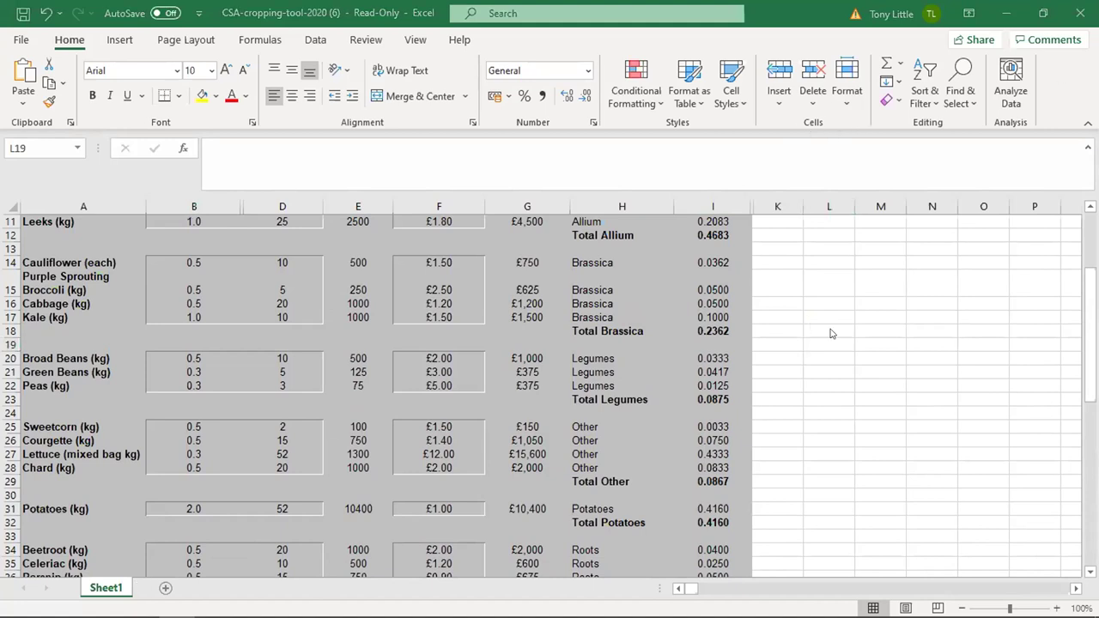
{"action": "scroll", "coordinate": [781, 257], "scroll_direction": "up", "scroll_amount": 3}
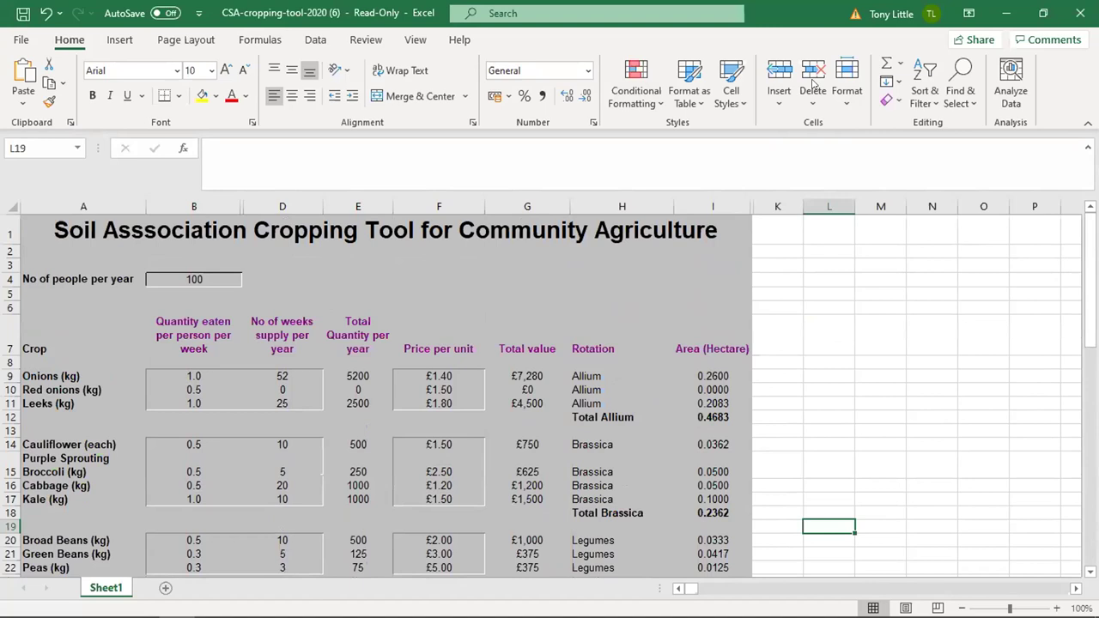
{"action": "left_click", "coordinate": [813, 82]}
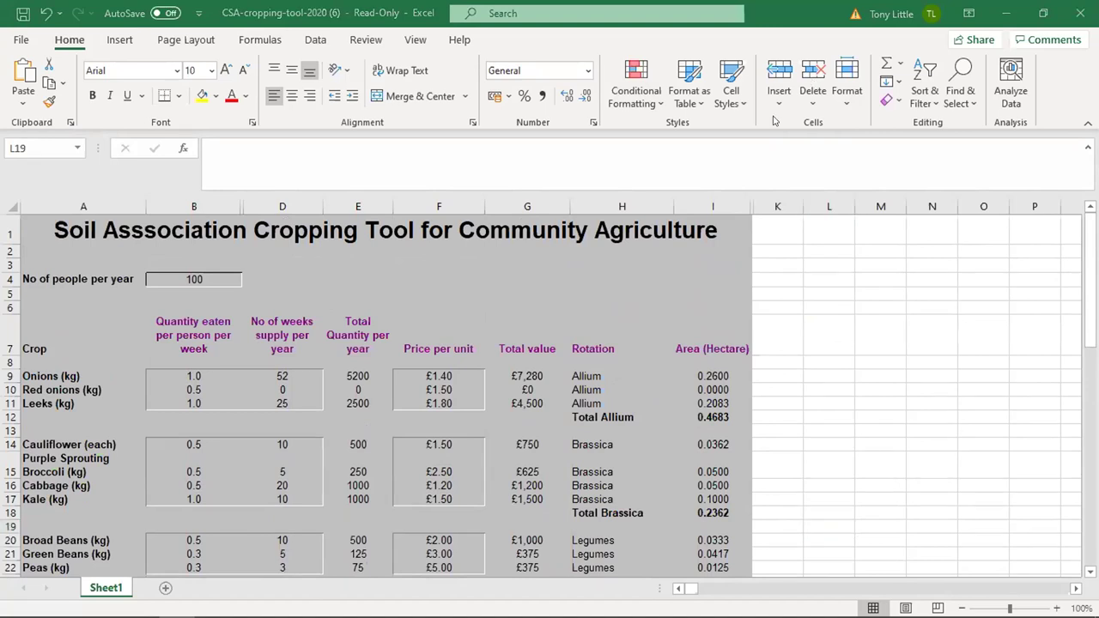
Step: Close the cropping tool workbook, saving it in Documents as the Excel workbook "Copy of CSA-cropping-tool-2020 (6)"
{"action": "left_click", "coordinate": [1043, 13]}
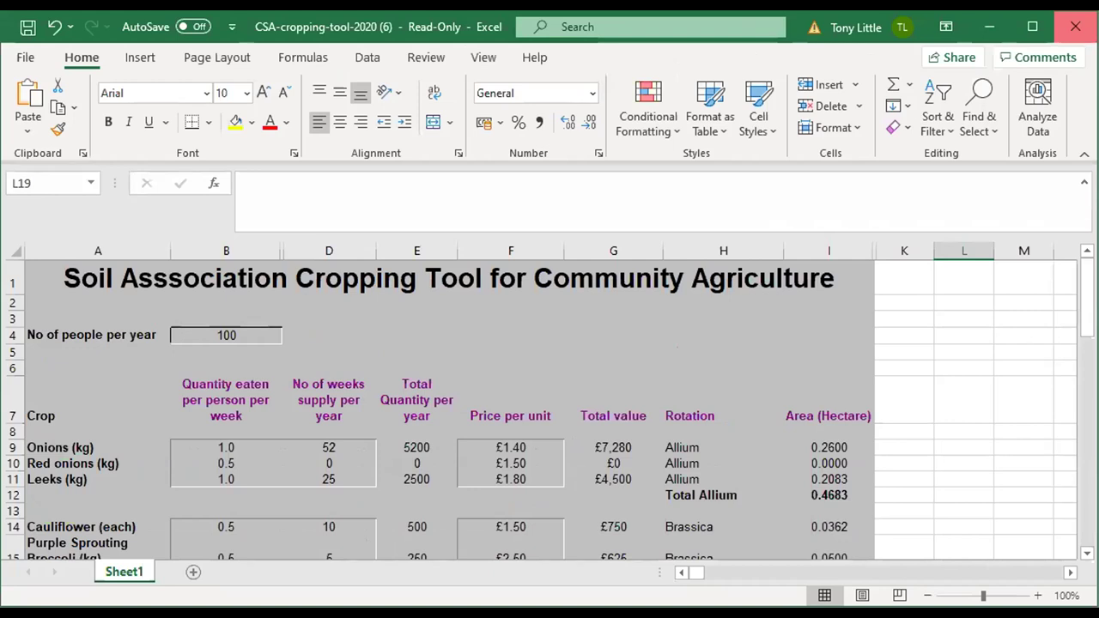
{"action": "left_click", "coordinate": [1076, 26]}
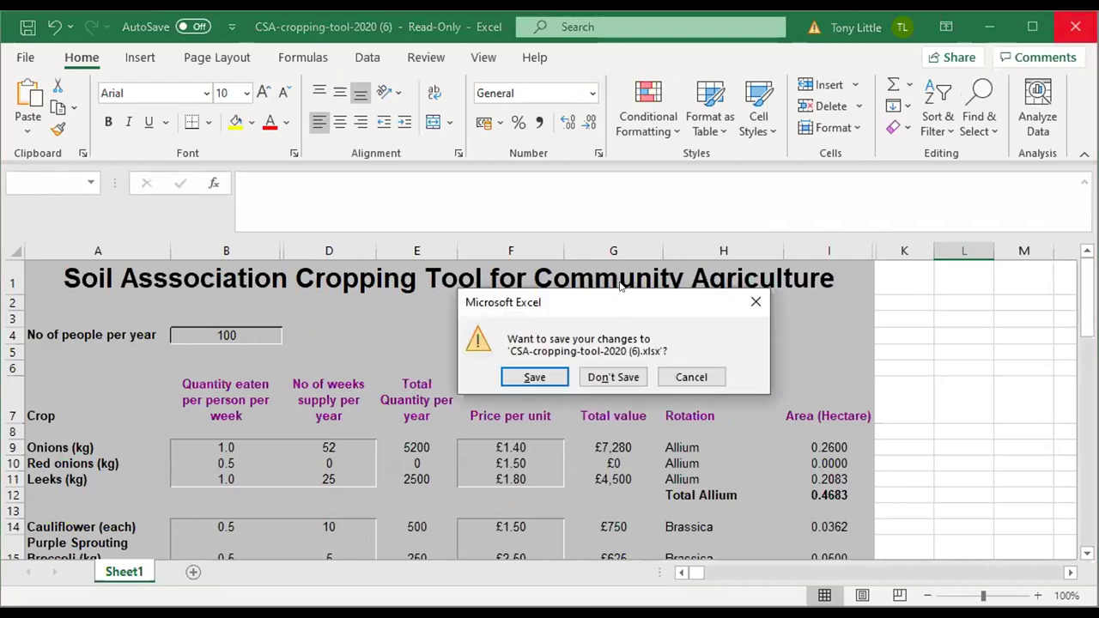
{"action": "left_click", "coordinate": [546, 375]}
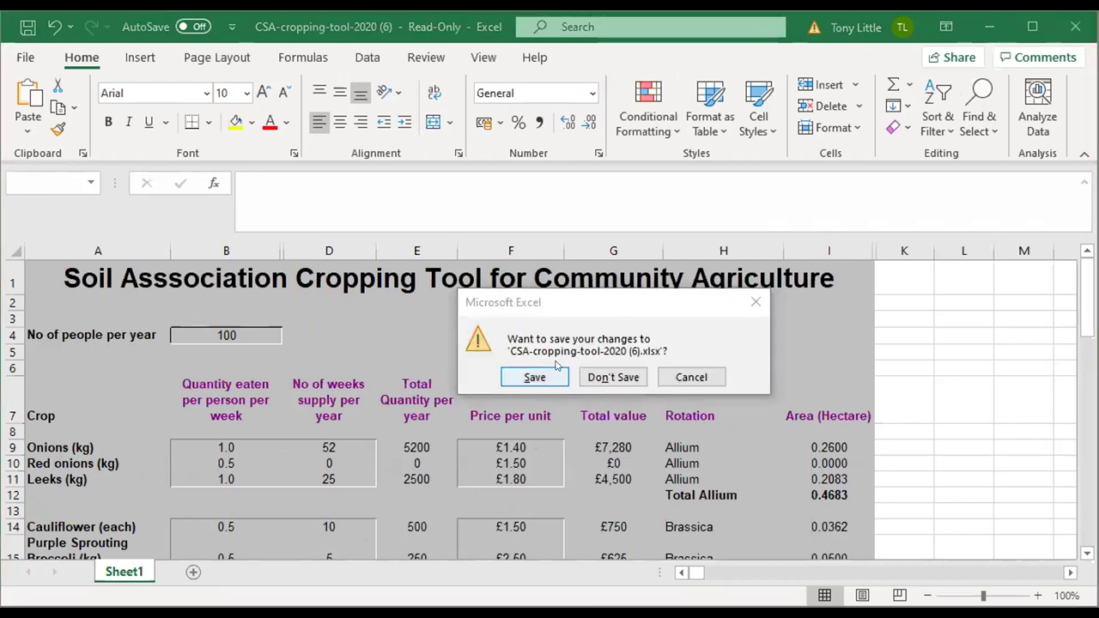
{"action": "left_click", "coordinate": [615, 403]}
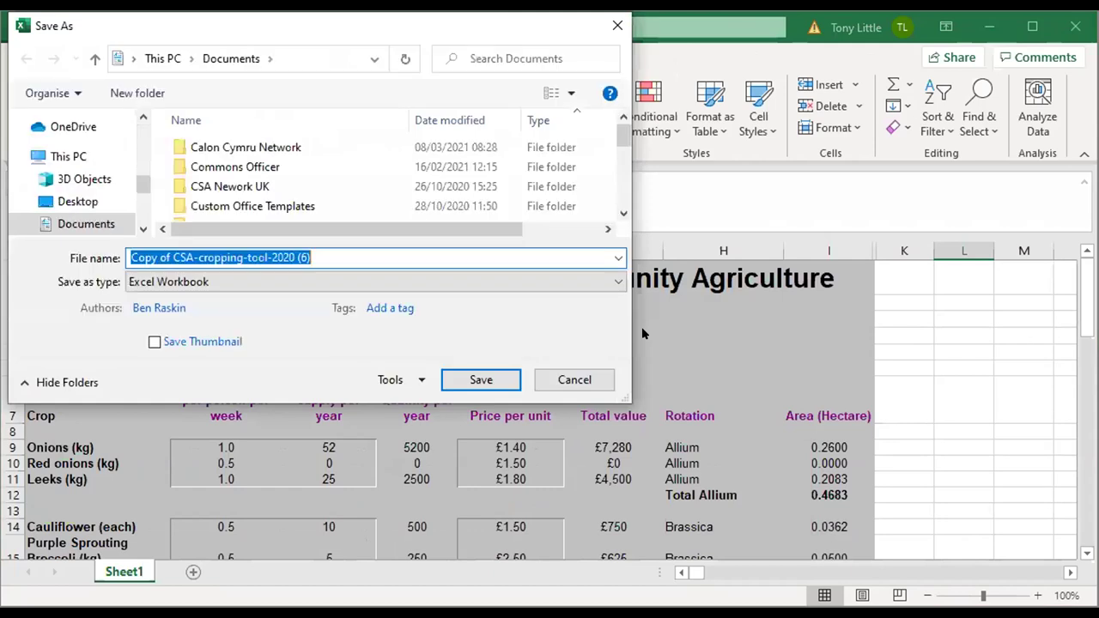
{"action": "left_click", "coordinate": [483, 380]}
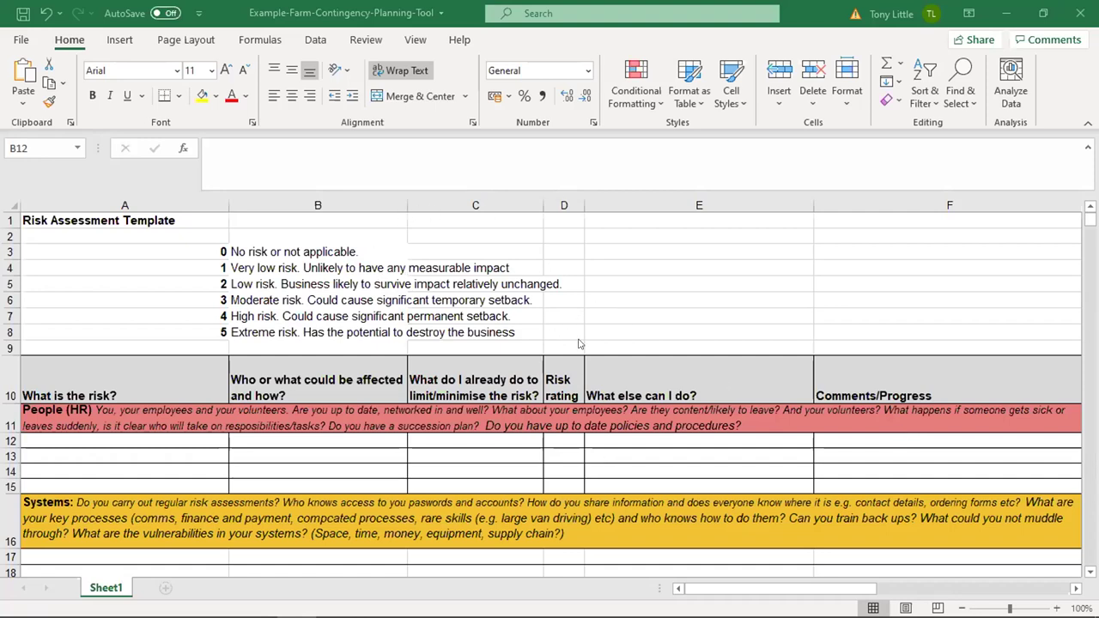
Step: Enter "Inapporiate behaviour" as the risk in cell A12, the first row of the People (HR) section
{"action": "left_click", "coordinate": [121, 443]}
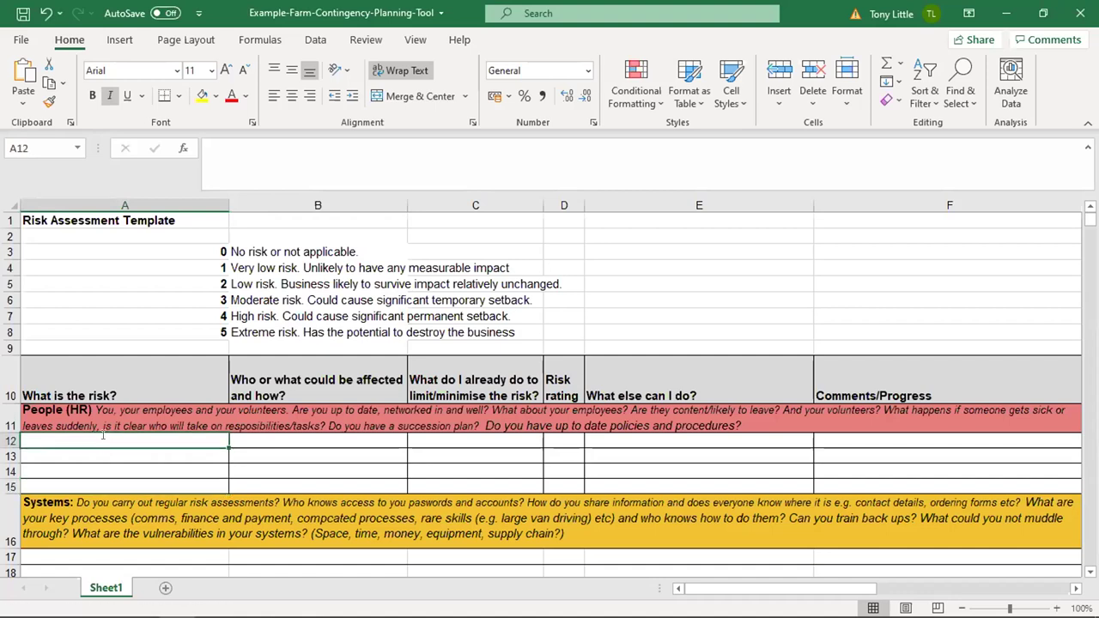
{"action": "double_click", "coordinate": [109, 435]}
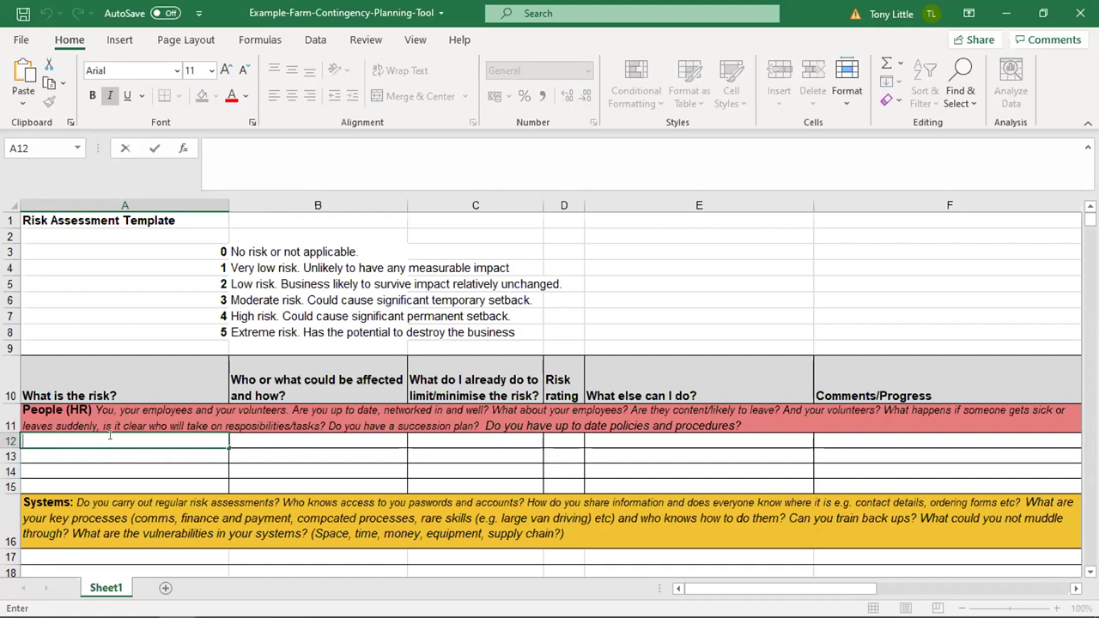
{"action": "type", "text": "Inapporia"}
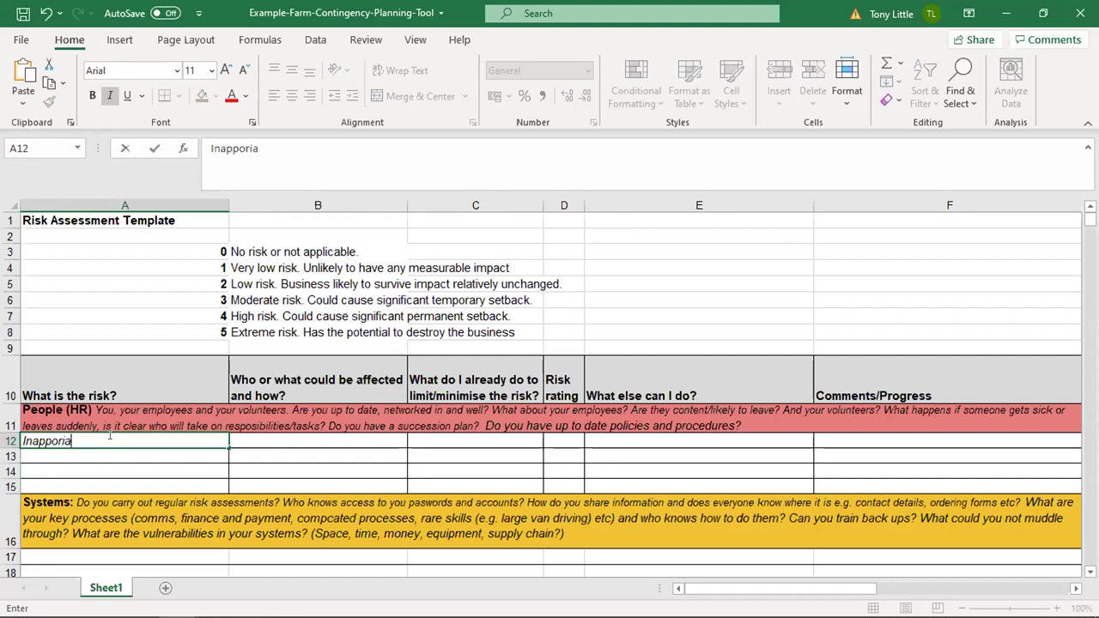
{"action": "type", "text": "te behaviour"}
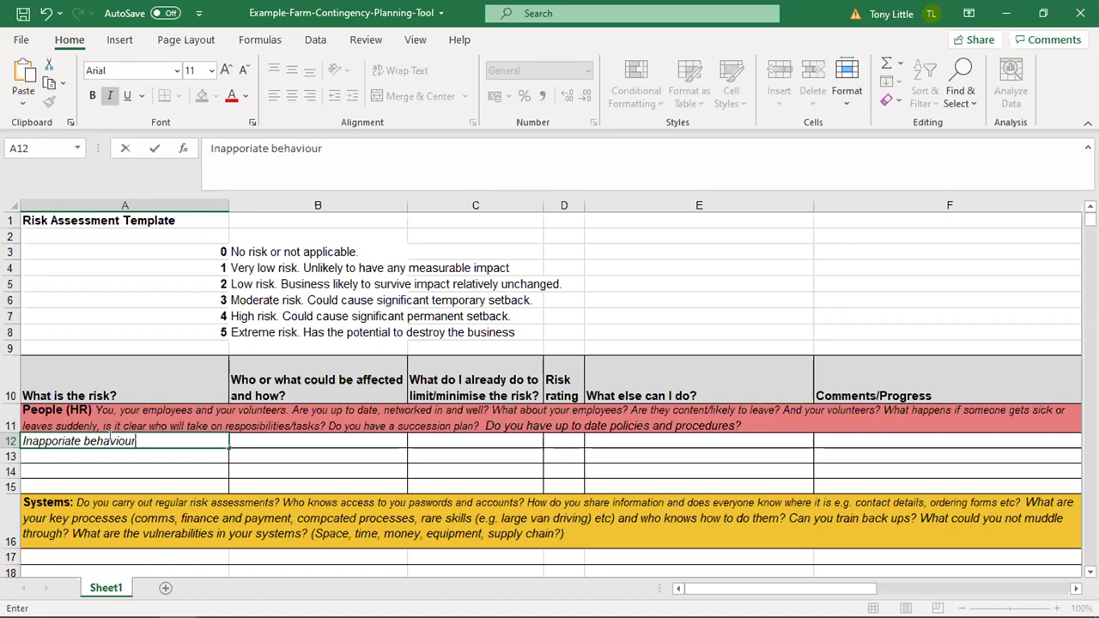
Step: Enter "Volunteers & Team mates" in cell B12 as who could be affected by the inappropriate behaviour risk
{"action": "left_click", "coordinate": [314, 440]}
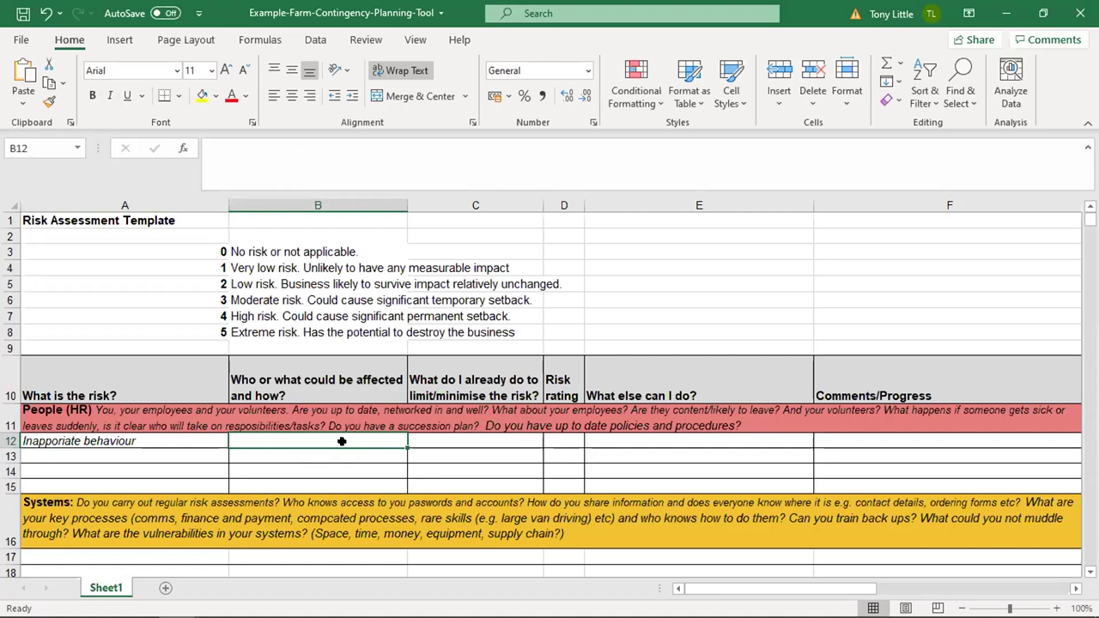
{"action": "double_click", "coordinate": [342, 440]}
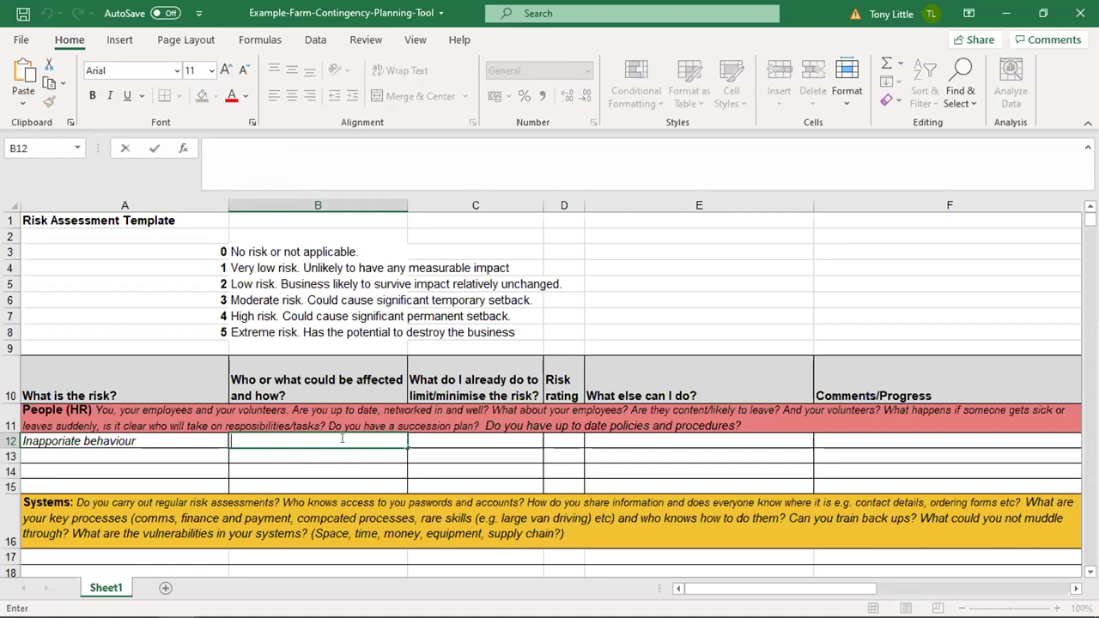
{"action": "type", "text": "V"}
{"action": "type", "text": "lunteers & Team "}
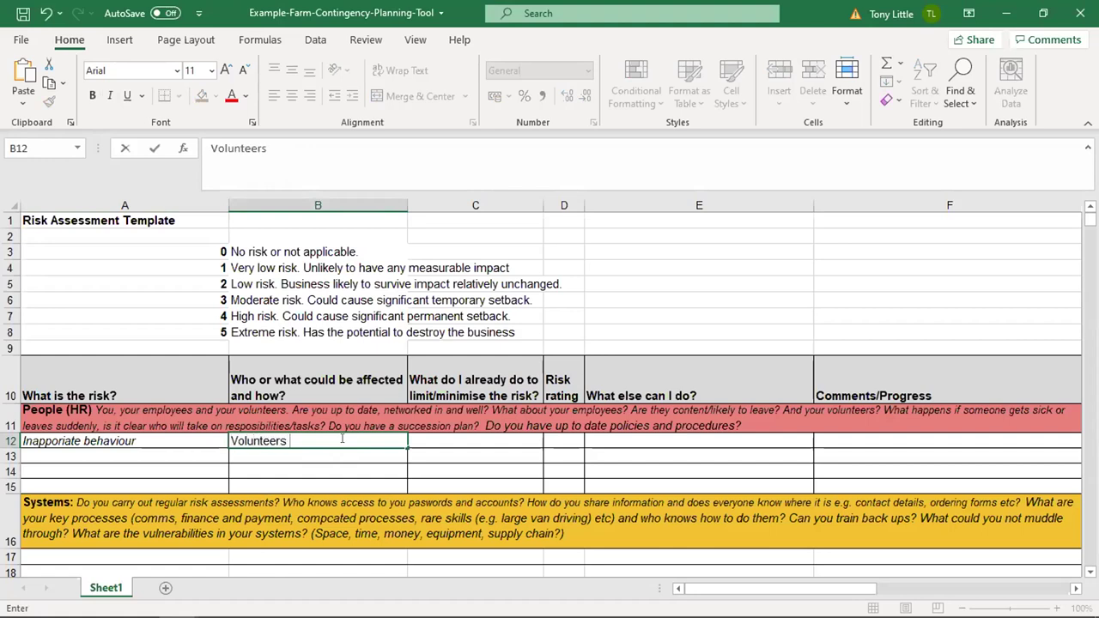
{"action": "type", "text": "mates"}
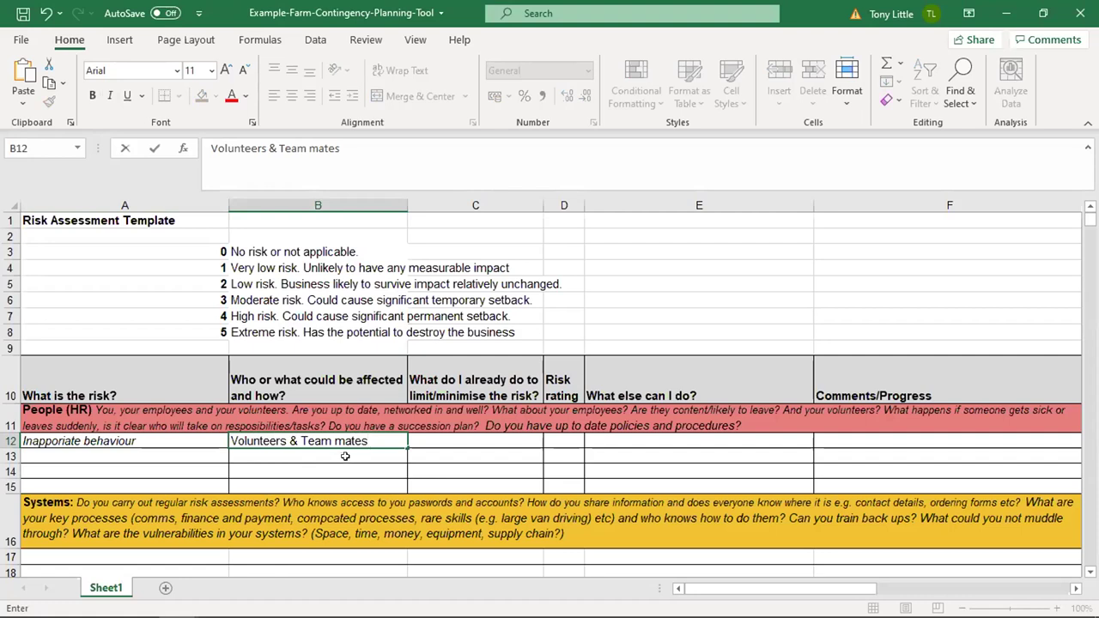
{"action": "key", "text": "Return"}
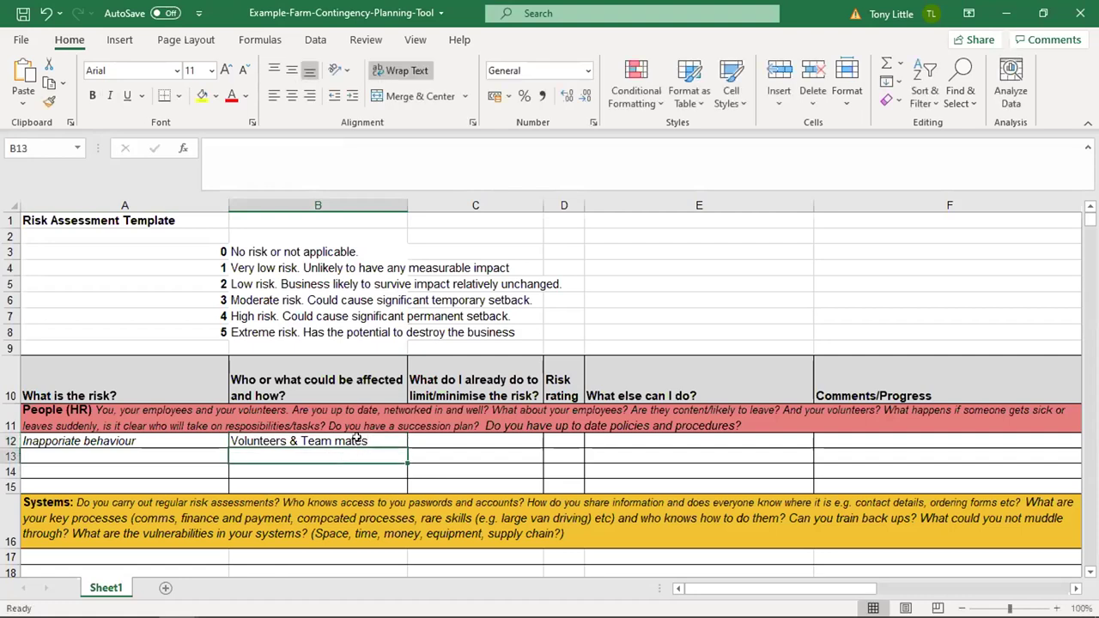
{"action": "left_click", "coordinate": [353, 442]}
Step: Enter "HR Proceedures to follow" in cell E12 as what else can be done about the inappropriate behaviour risk
{"action": "left_click", "coordinate": [448, 437]}
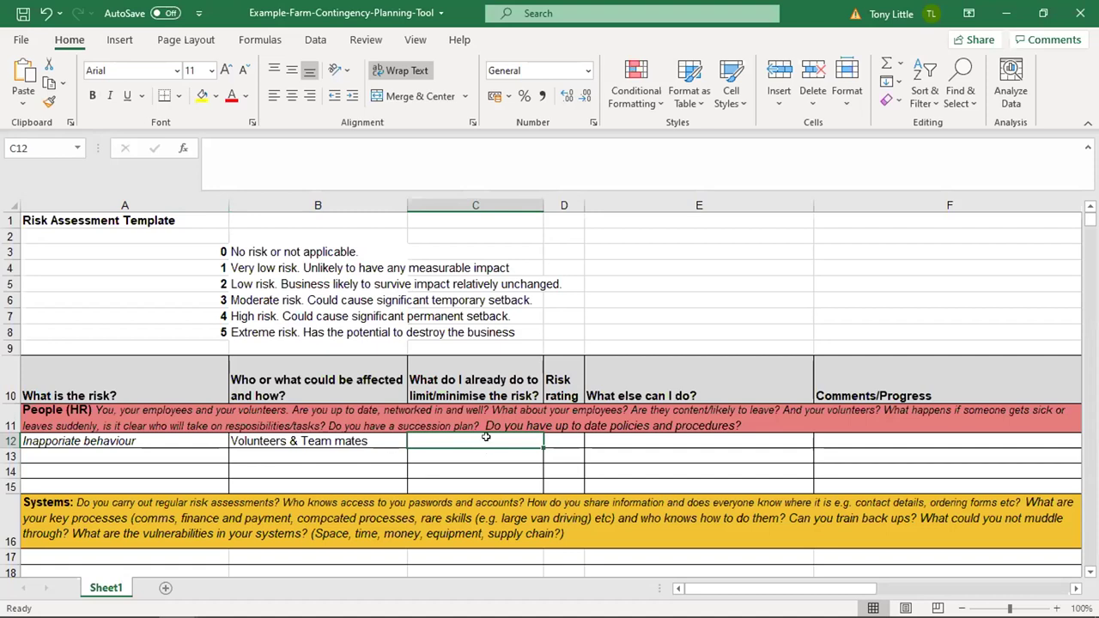
{"action": "left_click", "coordinate": [612, 438]}
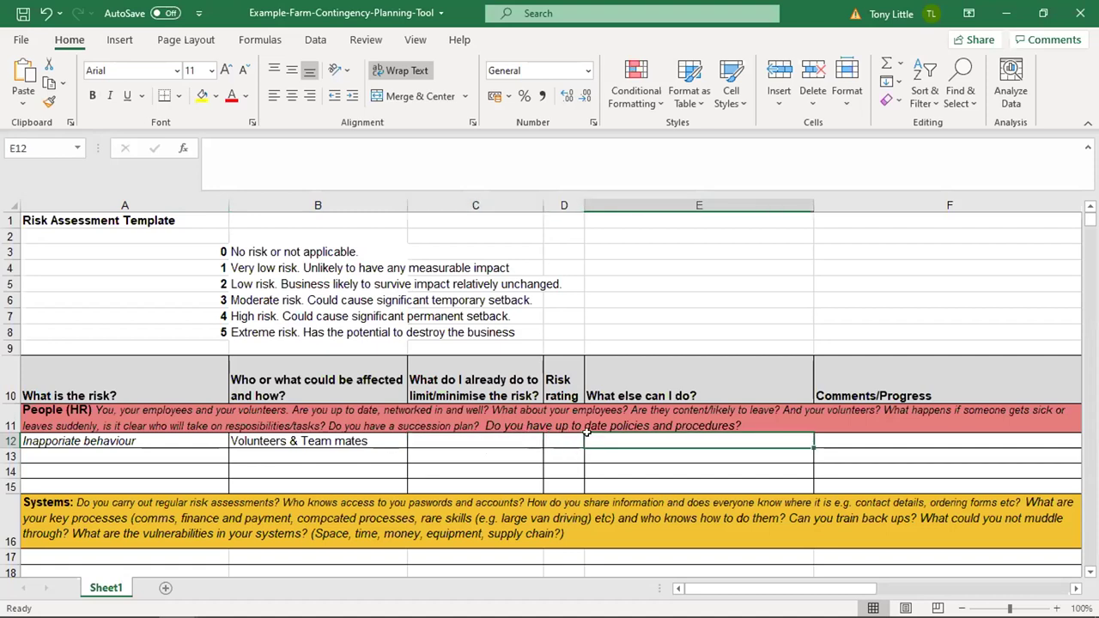
{"action": "type", "text": "Hr"}
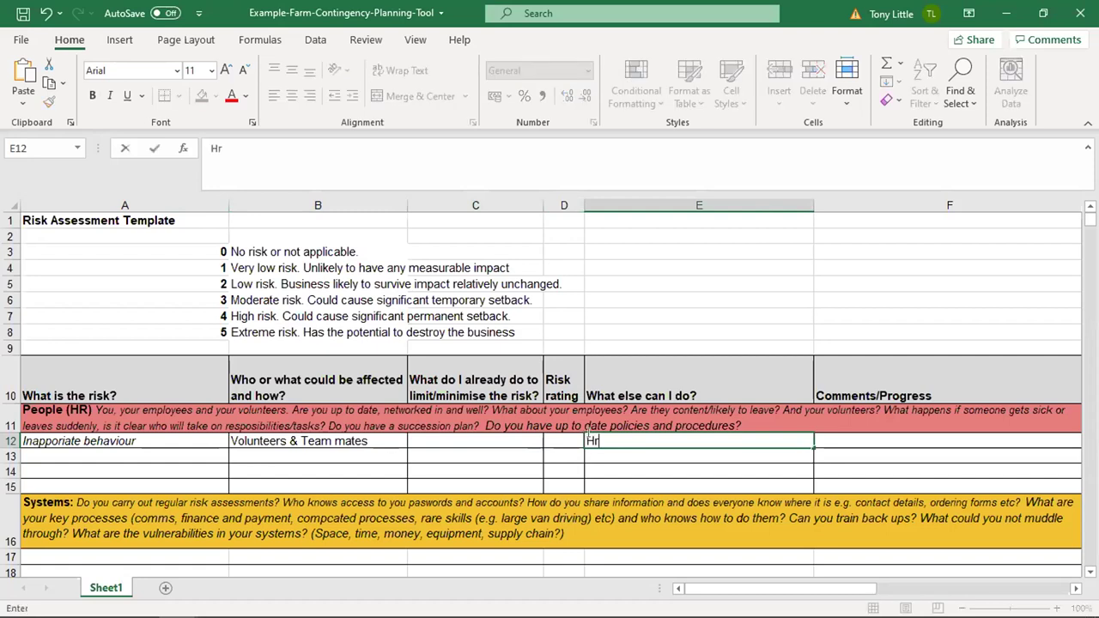
{"action": "key", "text": "BackSpace"}
{"action": "type", "text": "R Procew"}
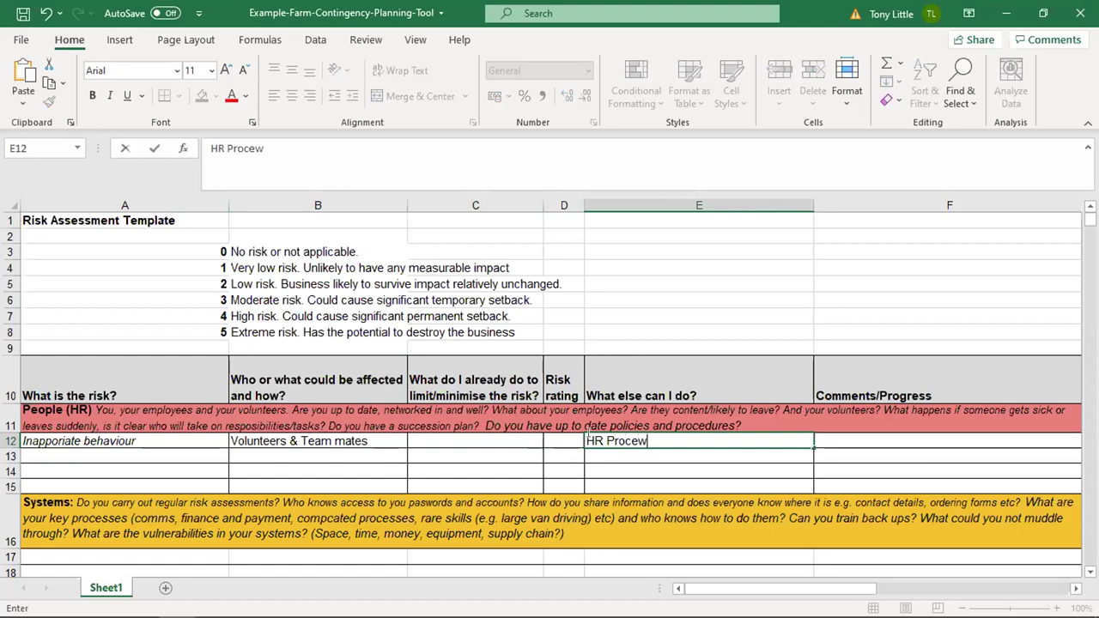
{"action": "type", "text": "dures"}
{"action": "key", "text": "BackSpace"}
{"action": "key", "text": "BackSpace"}
{"action": "key", "text": "BackSpace"}
{"action": "key", "text": "BackSpace"}
{"action": "key", "text": "BackSpace"}
{"action": "key", "text": "BackSpace"}
{"action": "type", "text": "edures to follow"}
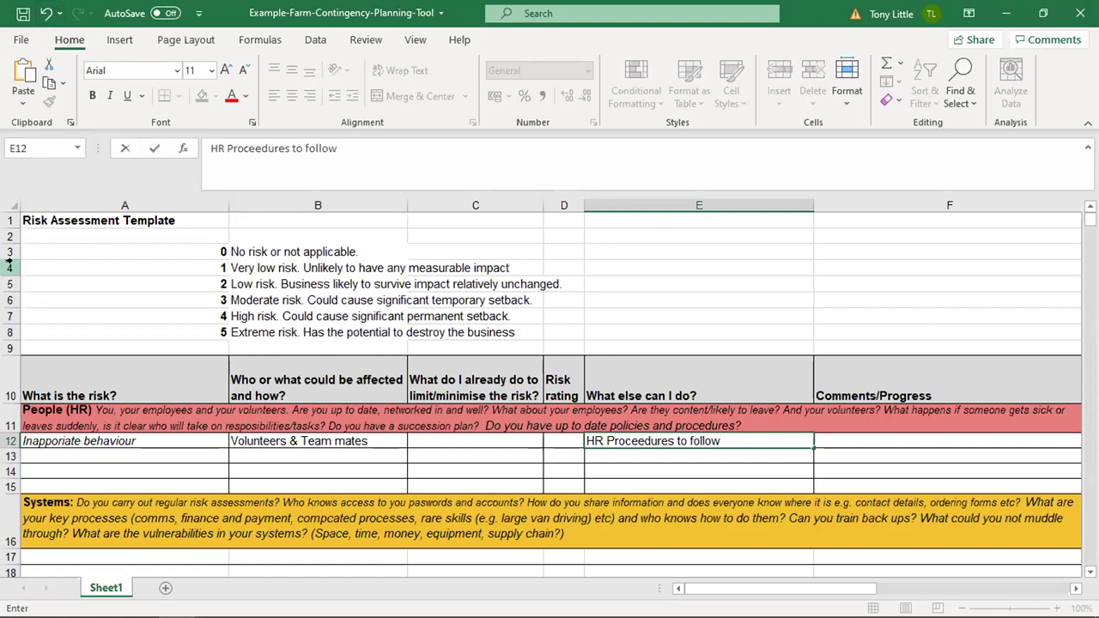
{"action": "scroll", "coordinate": [446, 486], "scroll_direction": "down", "scroll_amount": 2}
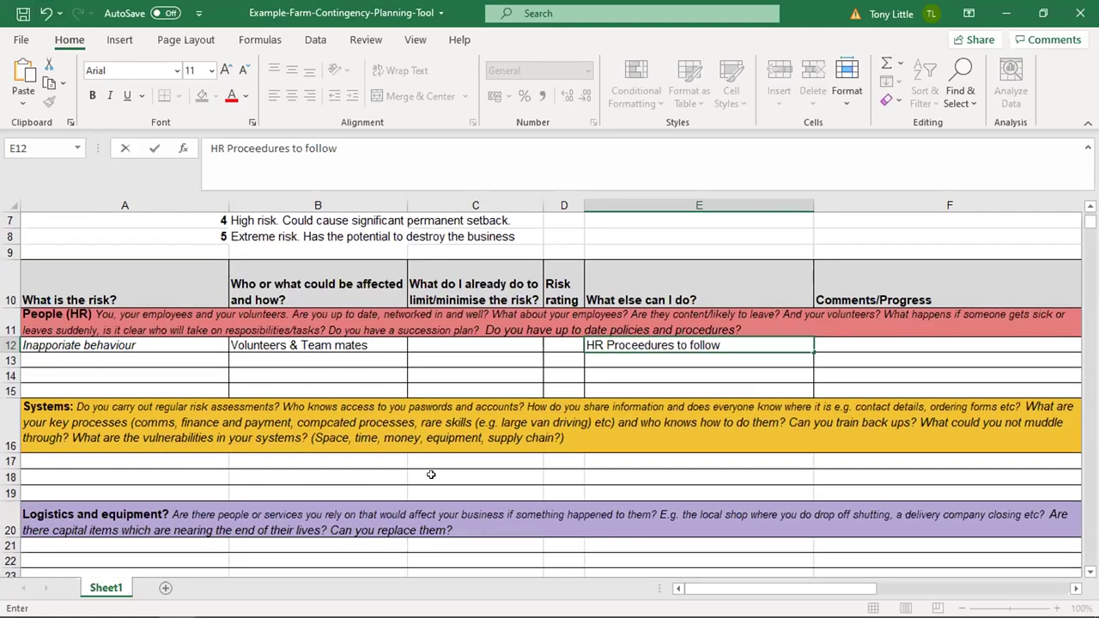
{"action": "left_click", "coordinate": [213, 459]}
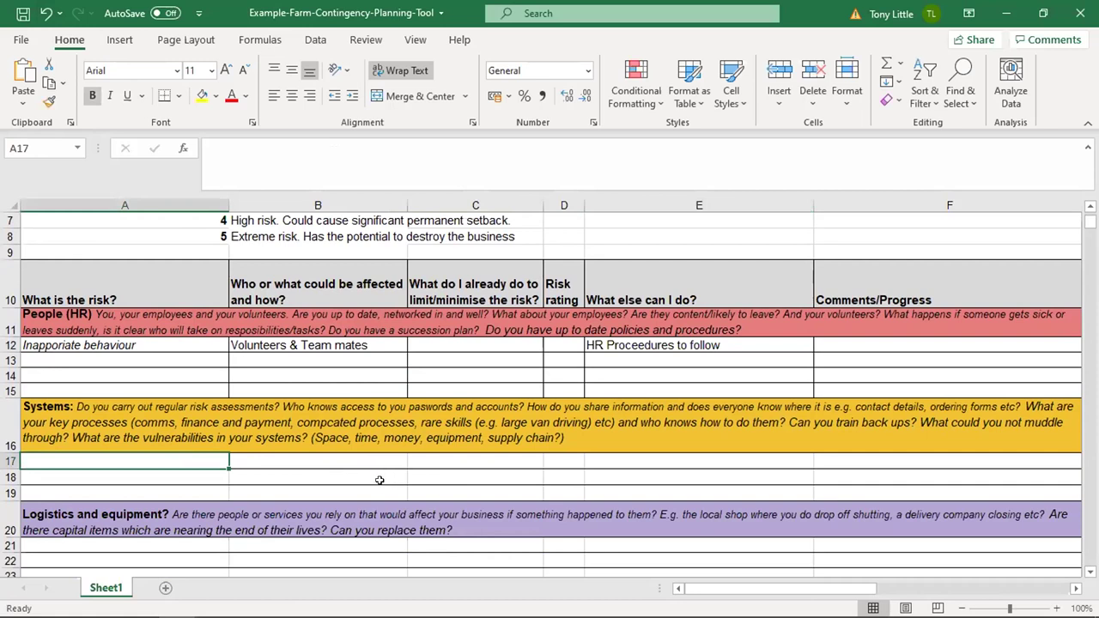
Step: Try "Loan application gets rejucted" as the first Financial risk in cell A26, and clear that text
{"action": "scroll", "coordinate": [394, 482], "scroll_direction": "down", "scroll_amount": 2}
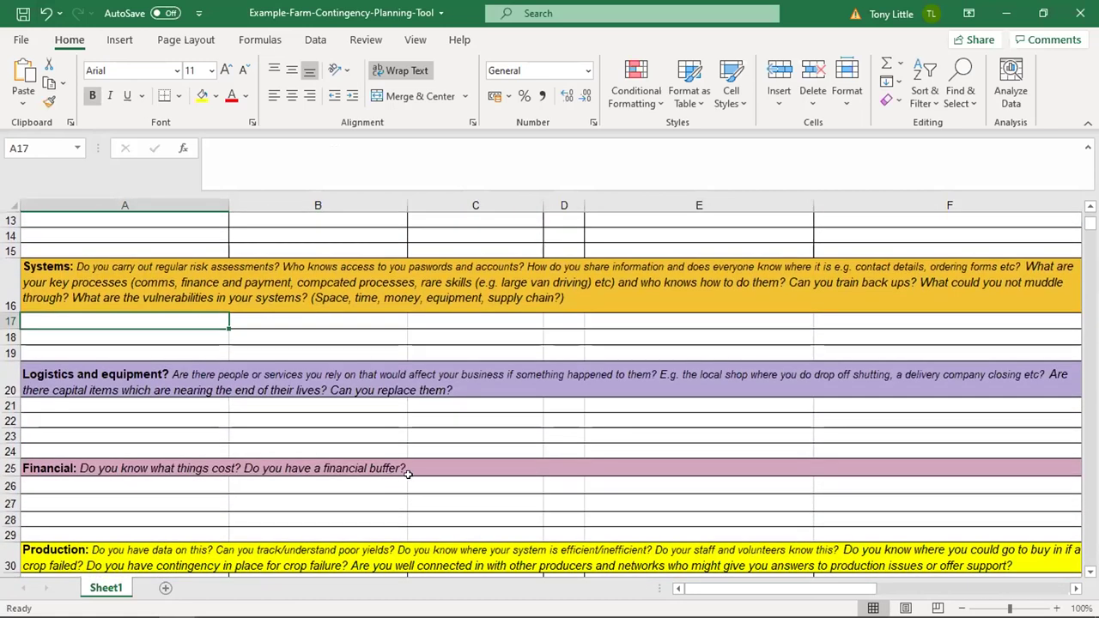
{"action": "scroll", "coordinate": [418, 474], "scroll_direction": "down", "scroll_amount": 1}
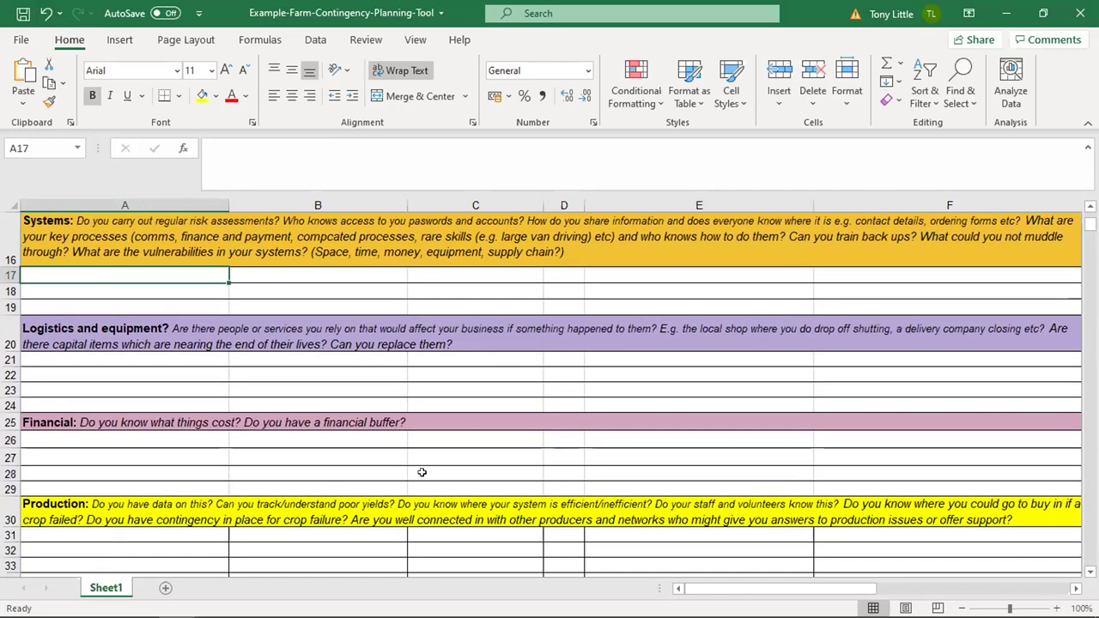
{"action": "left_click", "coordinate": [198, 439]}
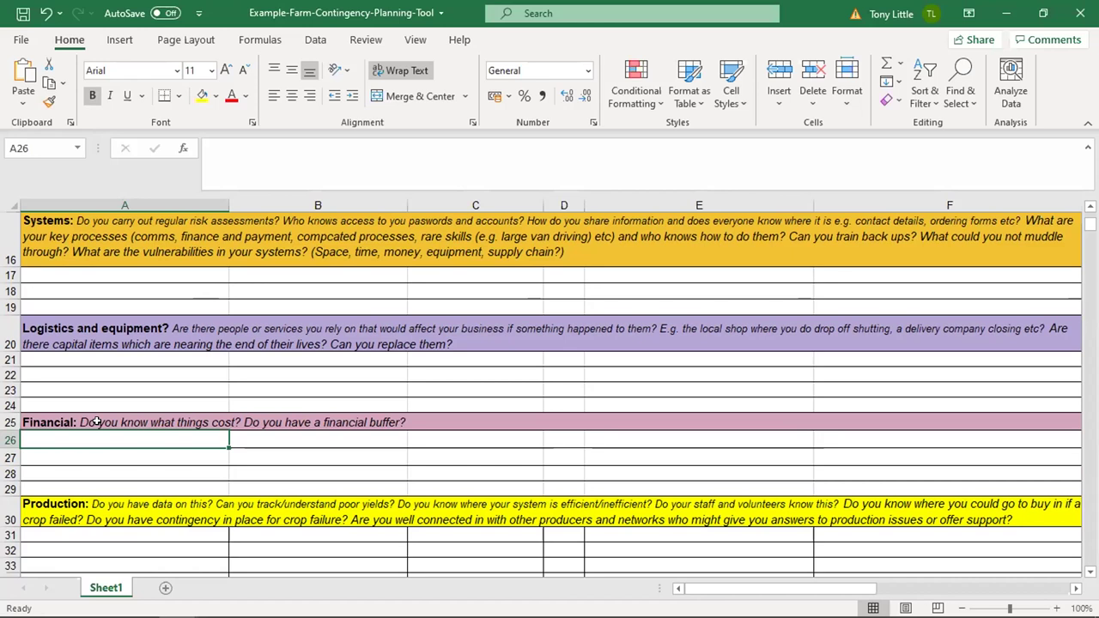
{"action": "type", "text": "Loan "}
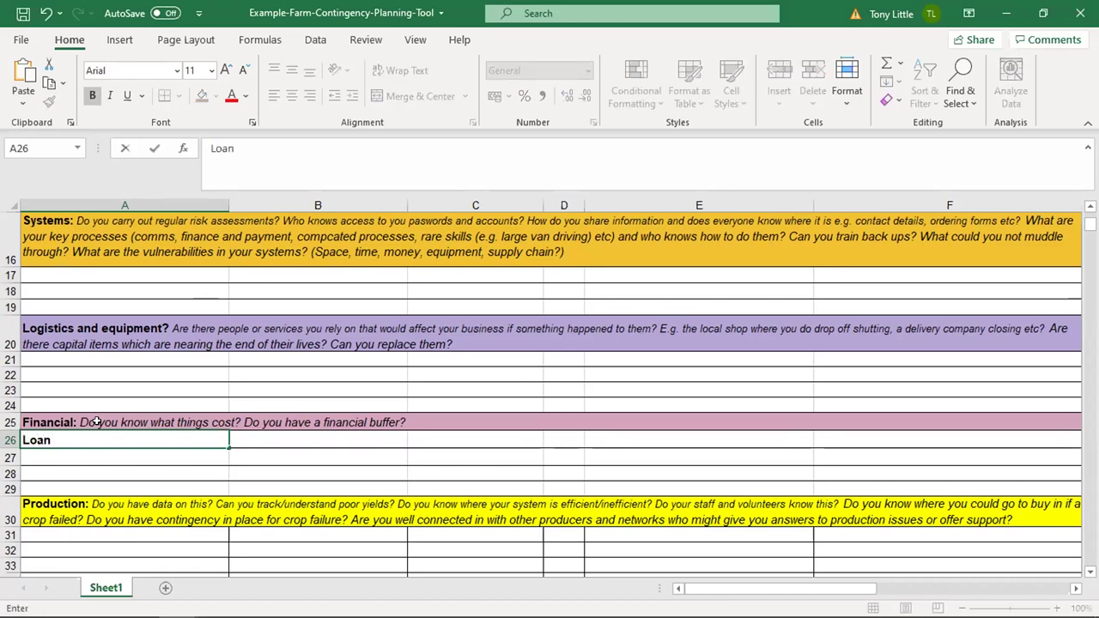
{"action": "type", "text": "applica"}
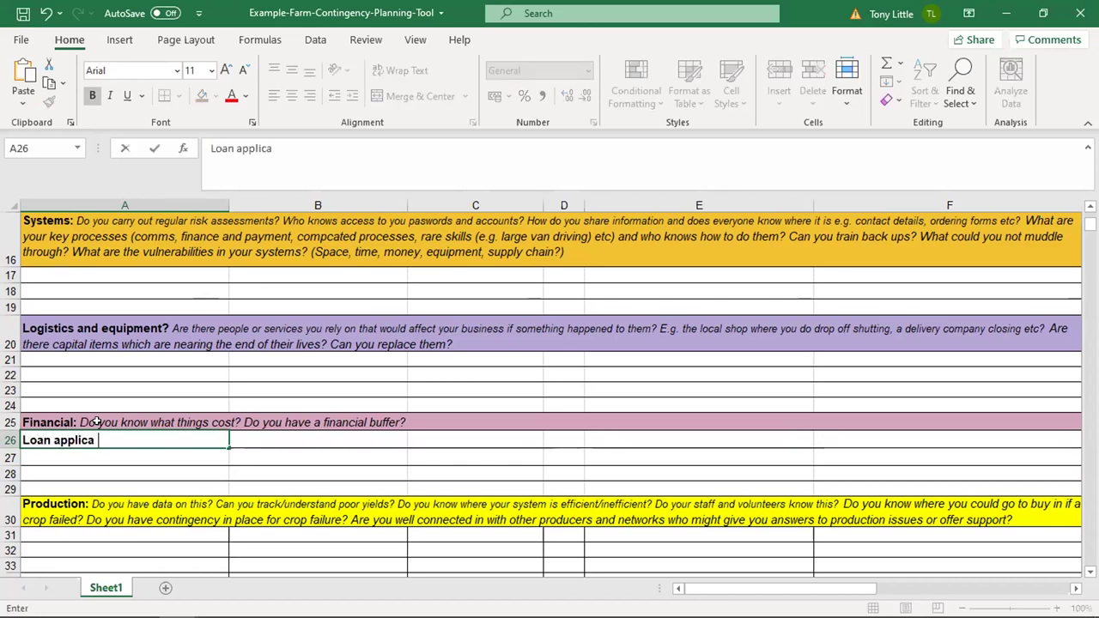
{"action": "type", "text": "tion gets rejected"}
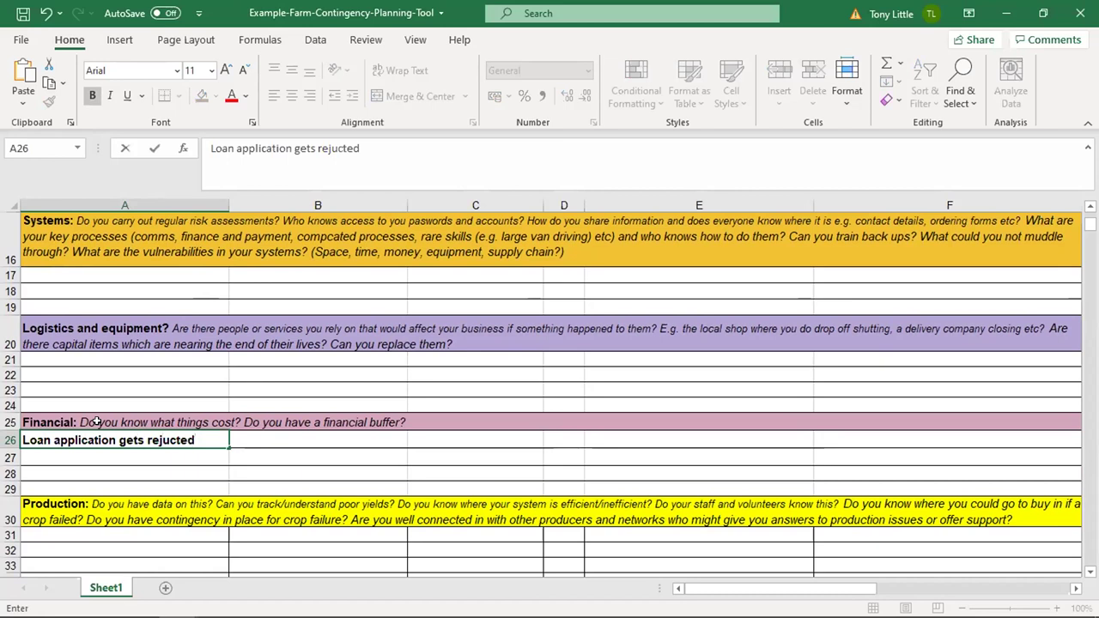
{"action": "key", "text": "BackSpace"}
{"action": "key", "text": "BackSpace"}
{"action": "key", "text": "BackSpace"}
{"action": "key", "text": "BackSpace"}
{"action": "key", "text": "BackSpace"}
{"action": "key", "text": "BackSpace"}
{"action": "key", "text": "BackSpace"}
{"action": "key", "text": "BackSpace"}
{"action": "key", "text": "BackSpace"}
{"action": "key", "text": "BackSpace"}
{"action": "key", "text": "BackSpace"}
{"action": "key", "text": "BackSpace"}
{"action": "key", "text": "BackSpace"}
{"action": "key", "text": "BackSpace"}
{"action": "key", "text": "BackSpace"}
{"action": "key", "text": "BackSpace"}
{"action": "key", "text": "BackSpace"}
{"action": "key", "text": "BackSpace"}
{"action": "key", "text": "BackSpace"}
{"action": "key", "text": "BackSpace"}
{"action": "key", "text": "BackSpace"}
{"action": "key", "text": "BackSpace"}
{"action": "key", "text": "BackSpace"}
{"action": "key", "text": "BackSpace"}
{"action": "key", "text": "BackSpace"}
{"action": "key", "text": "BackSpace"}
{"action": "key", "text": "BackSpace"}
{"action": "key", "text": "BackSpace"}
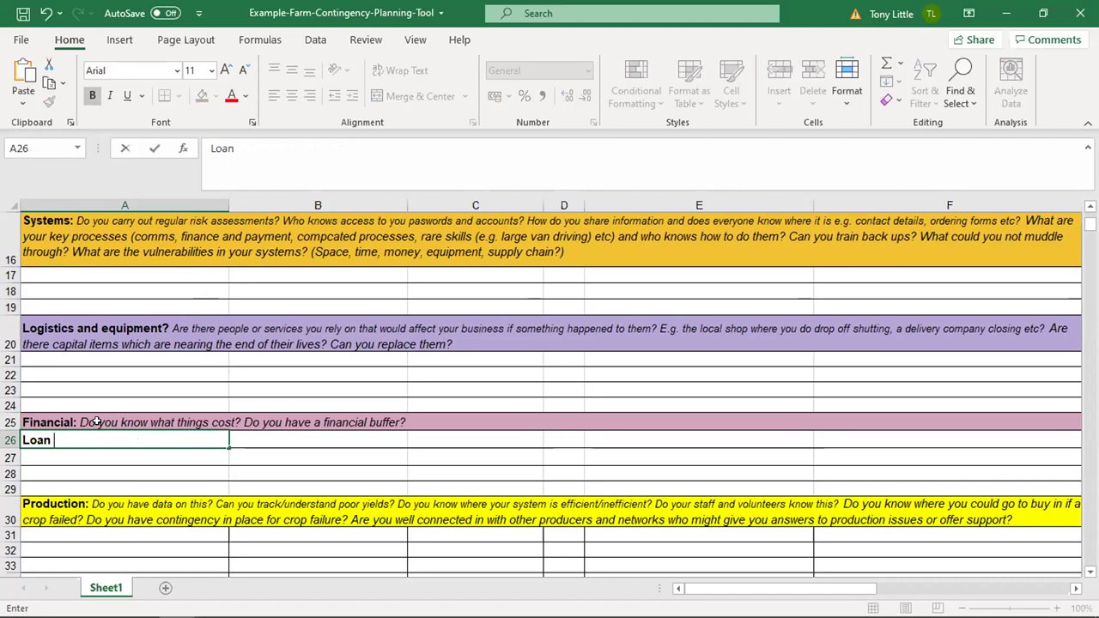
{"action": "key", "text": "BackSpace"}
Step: Enter "Poly tunnels blowing away" as the first Financial risk in cell A26
{"action": "type", "text": "Poly tunnel"}
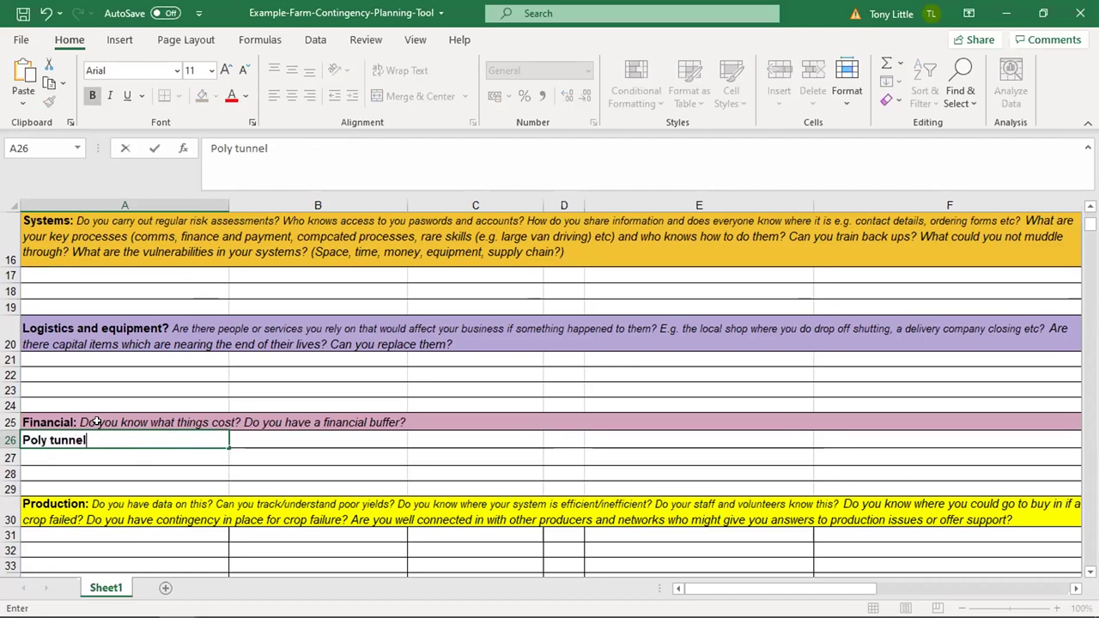
{"action": "type", "text": "s bloing away"}
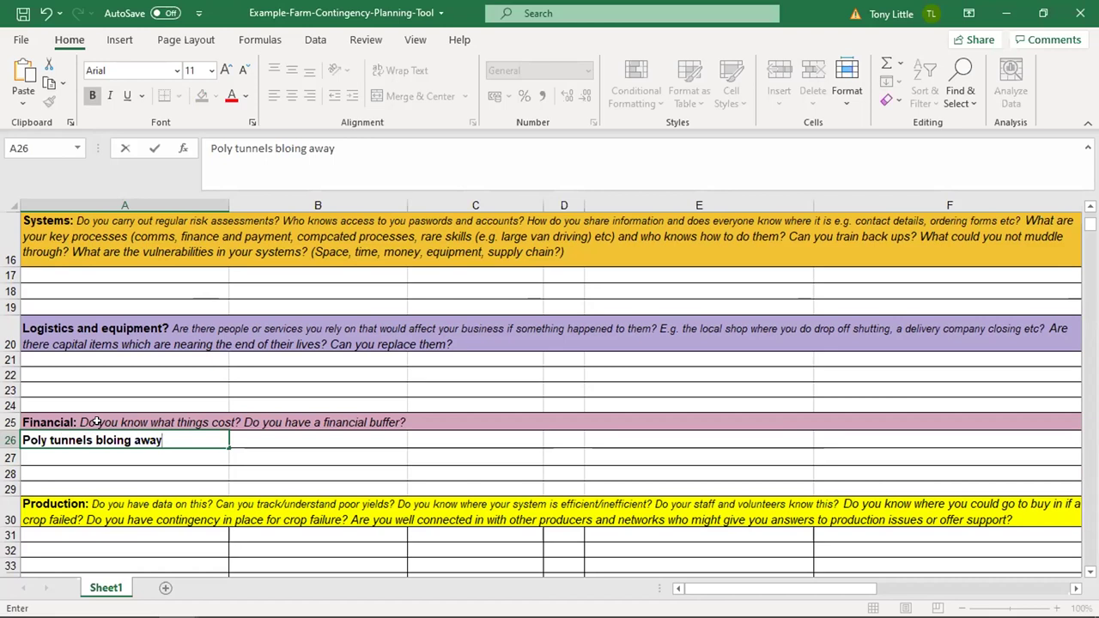
{"action": "left_click", "coordinate": [114, 440]}
{"action": "type", "text": "w"}
{"action": "left_click", "coordinate": [122, 455]}
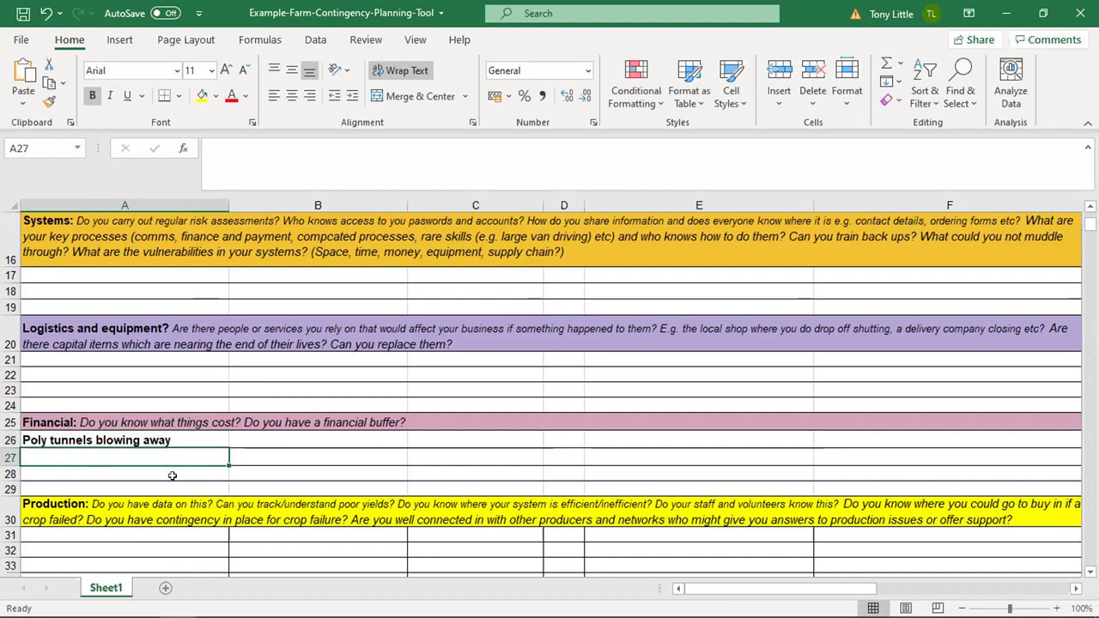
Step: Enter "Conflict" as the second People (HR) risk in cell A13
{"action": "scroll", "coordinate": [171, 475], "scroll_direction": "down", "scroll_amount": 1}
{"action": "scroll", "coordinate": [154, 474], "scroll_direction": "up", "scroll_amount": 5}
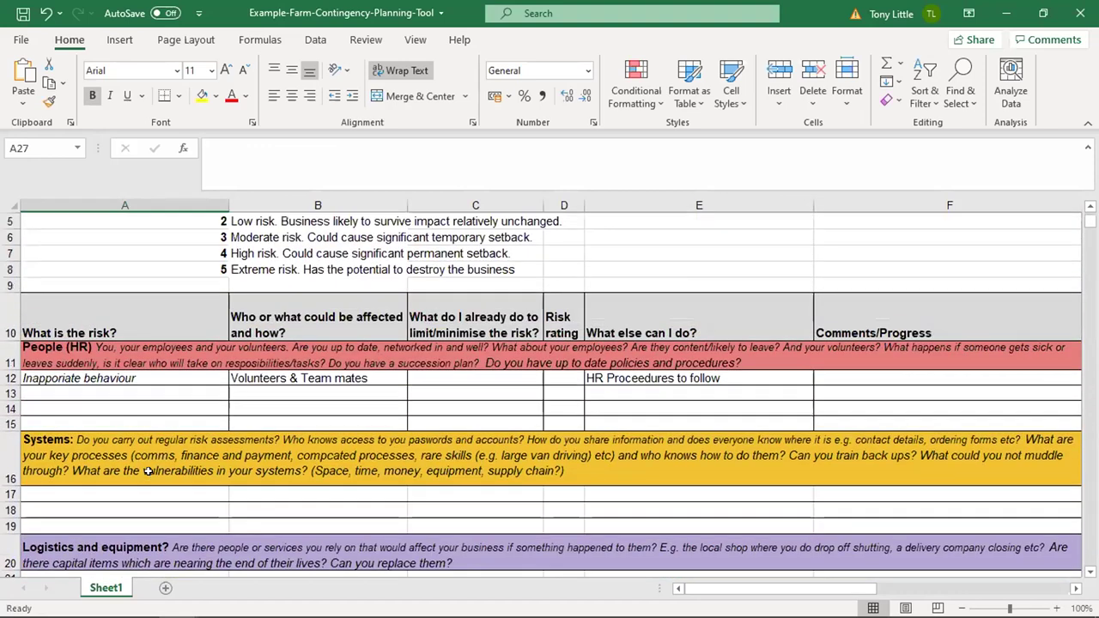
{"action": "left_click", "coordinate": [140, 407]}
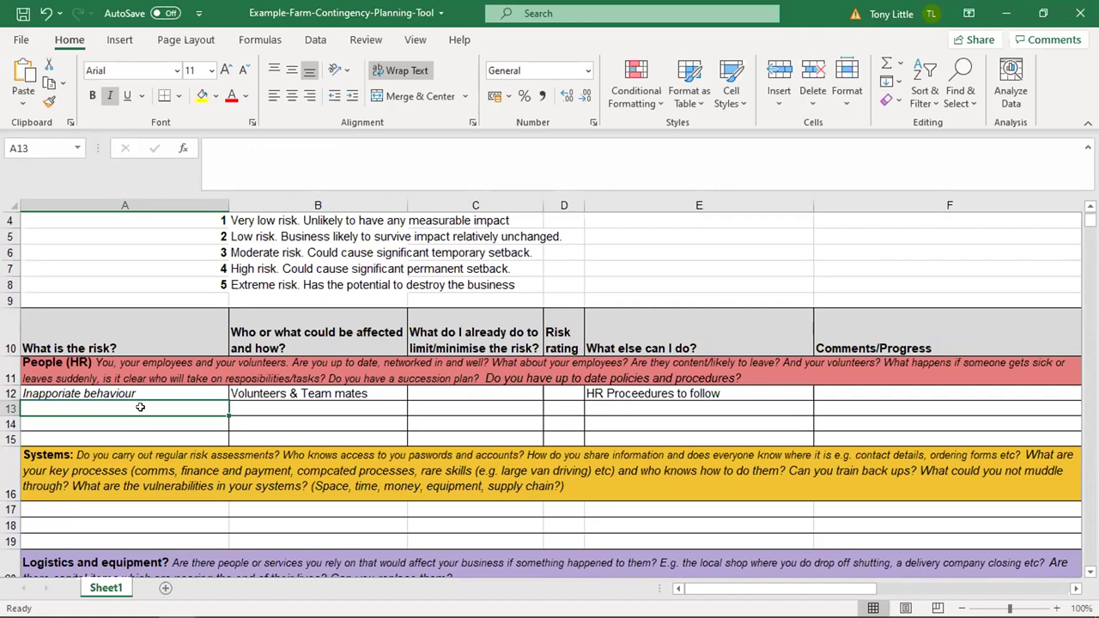
{"action": "type", "text": "Conflict"}
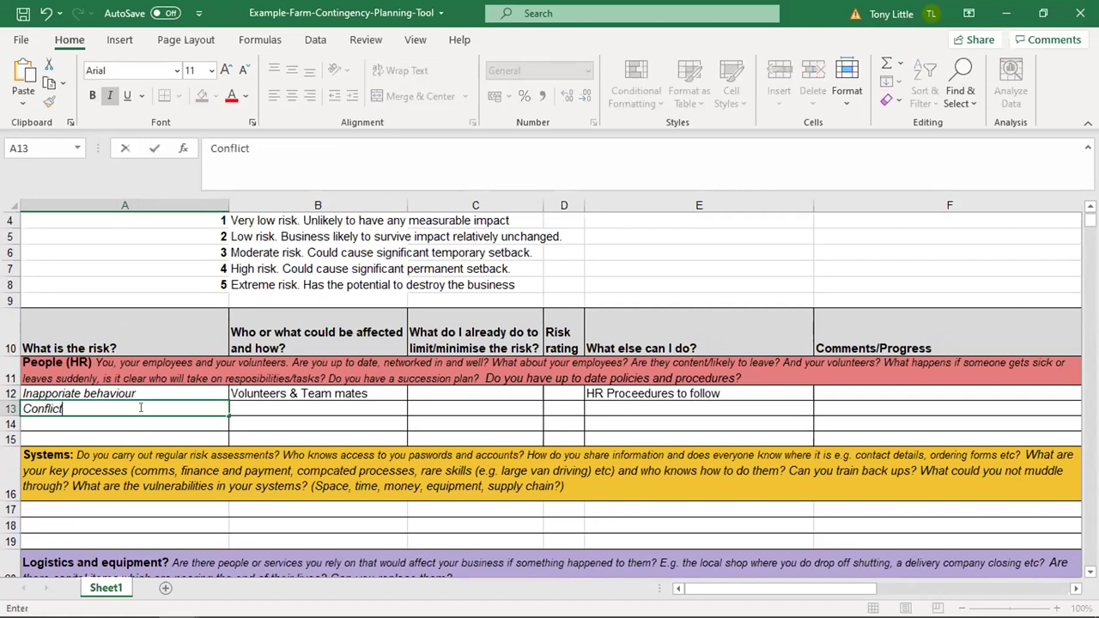
Step: Add "Crop failure" in cell A27 and "Weather" in cell A28 as further Financial risks
{"action": "scroll", "coordinate": [161, 473], "scroll_direction": "down", "scroll_amount": 2}
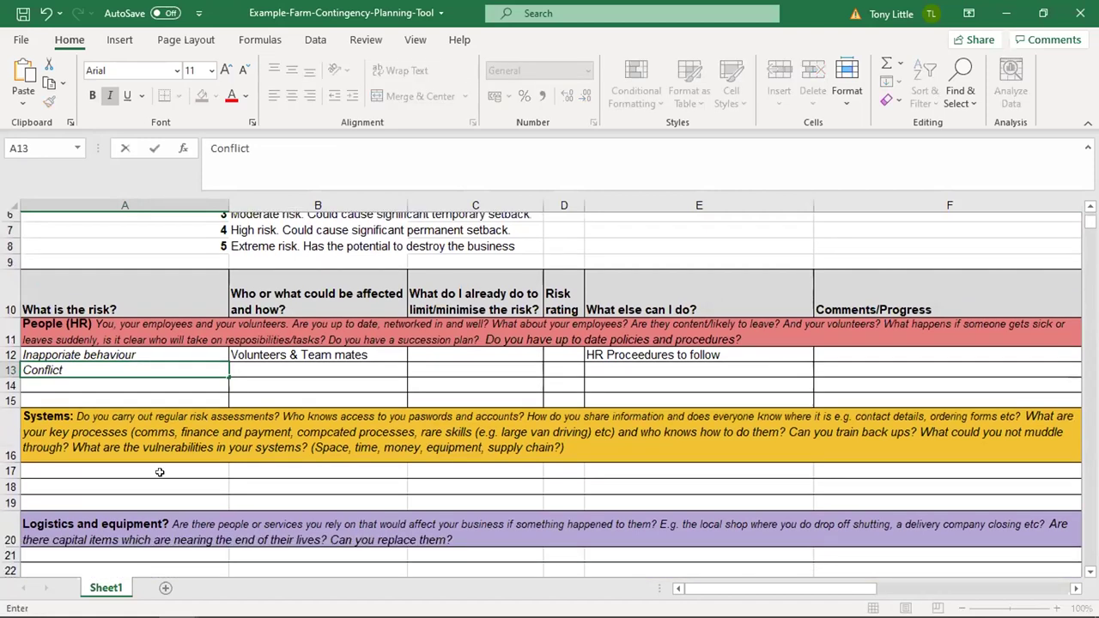
{"action": "scroll", "coordinate": [162, 473], "scroll_direction": "down", "scroll_amount": 3}
{"action": "scroll", "coordinate": [161, 501], "scroll_direction": "up", "scroll_amount": 2}
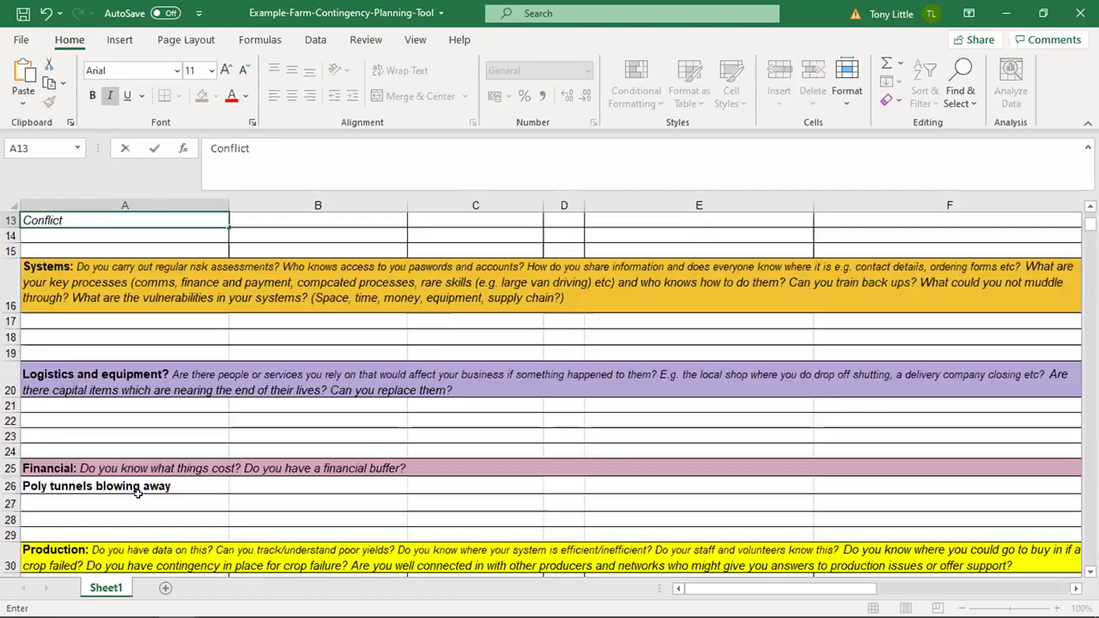
{"action": "left_click", "coordinate": [161, 501]}
{"action": "type", "text": "Cro"}
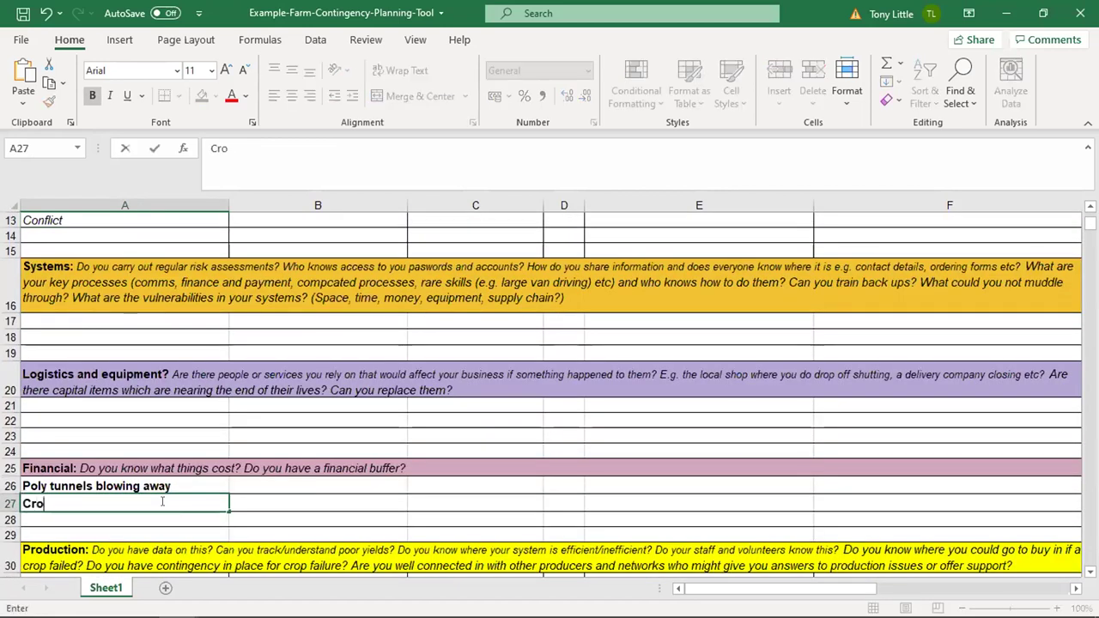
{"action": "type", "text": "p failure"}
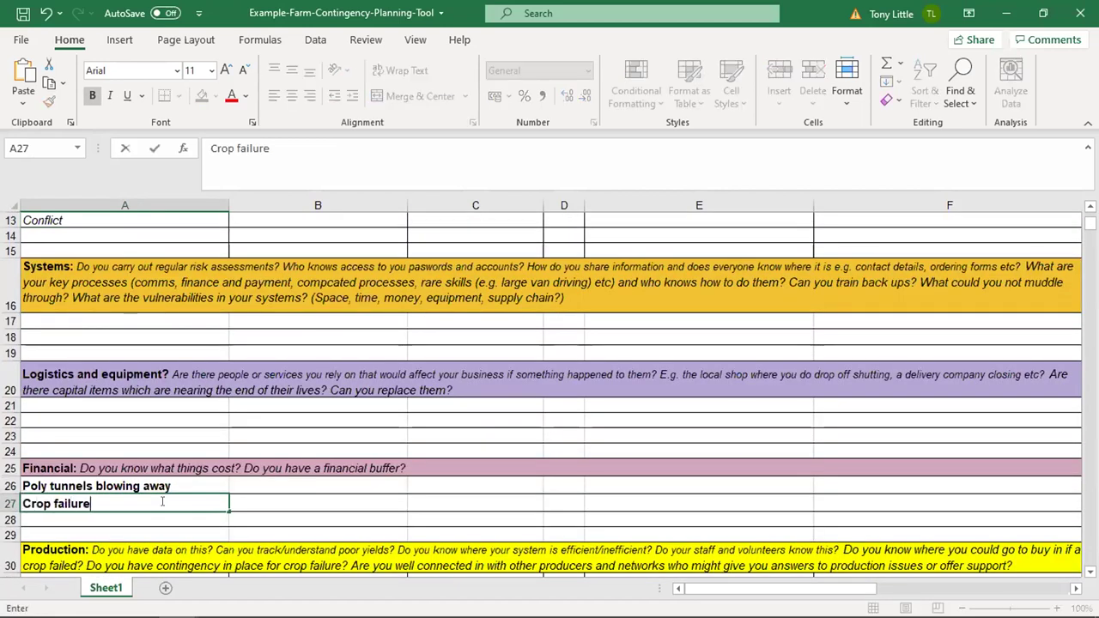
{"action": "key", "text": "Return"}
{"action": "type", "text": "Weather"}
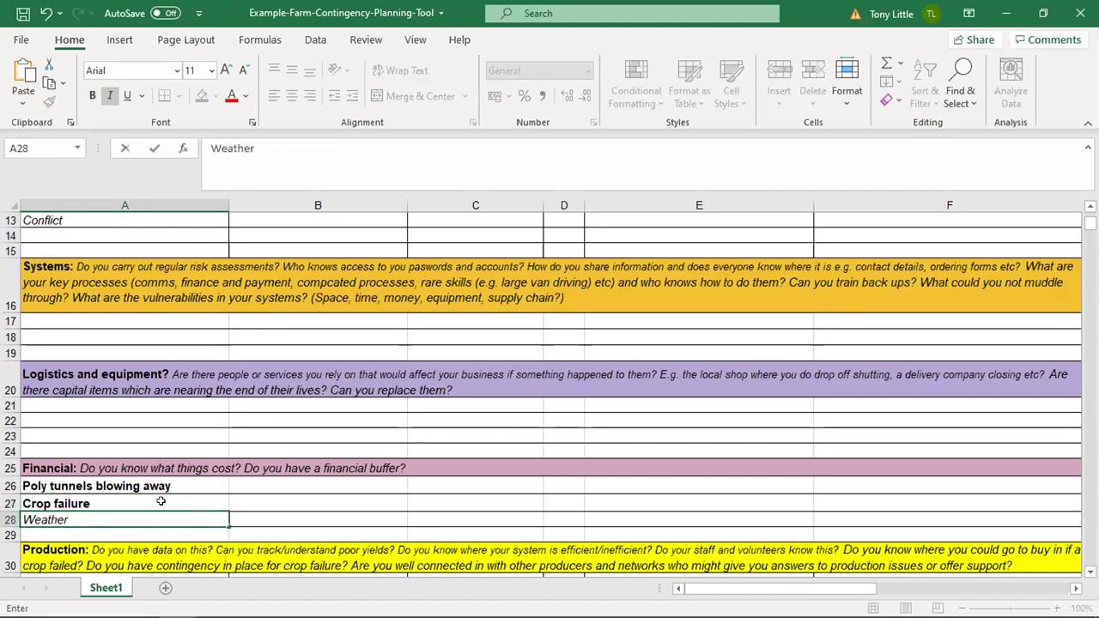
{"action": "left_click", "coordinate": [319, 500]}
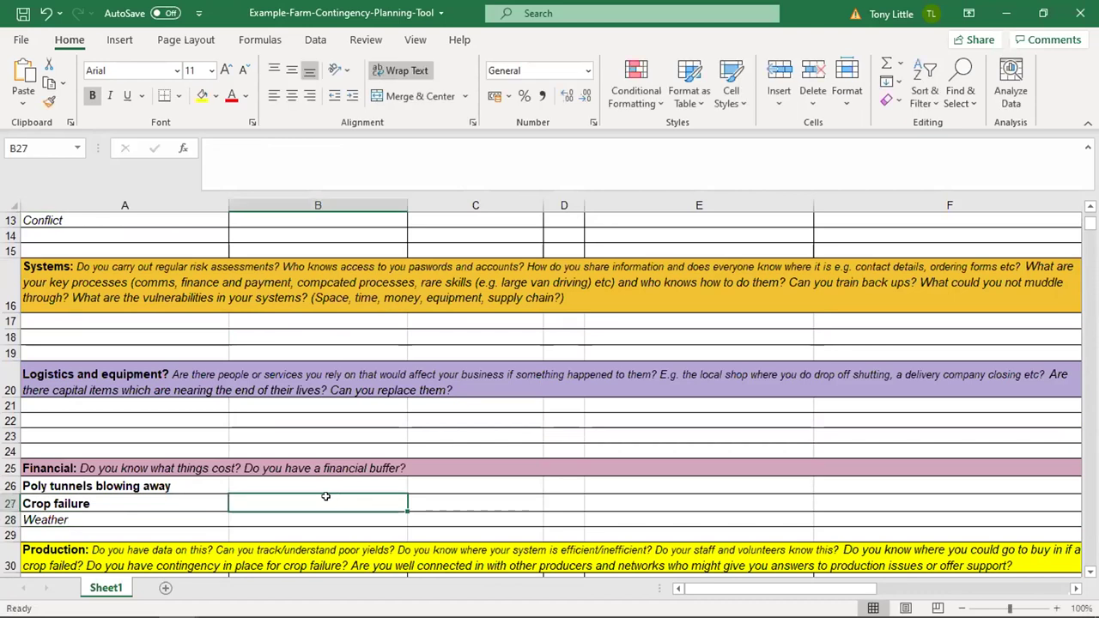
Step: Enter "Damage other equipment/ houses" in cell B26 as what the poly tunnel risk could affect
{"action": "left_click", "coordinate": [339, 485]}
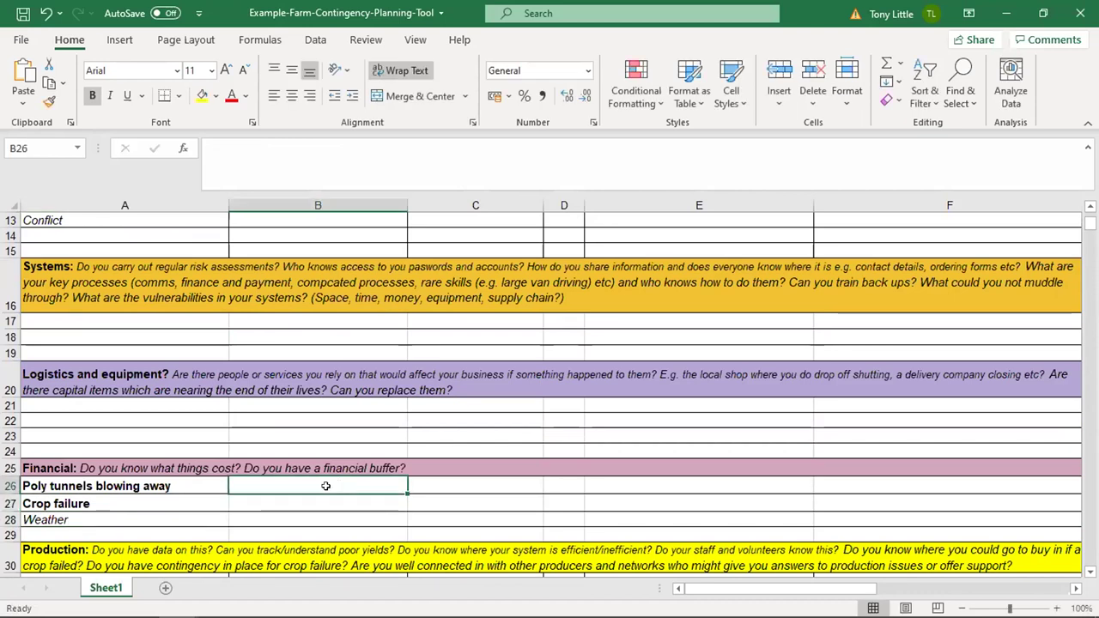
{"action": "scroll", "coordinate": [326, 486], "scroll_direction": "up", "scroll_amount": 3}
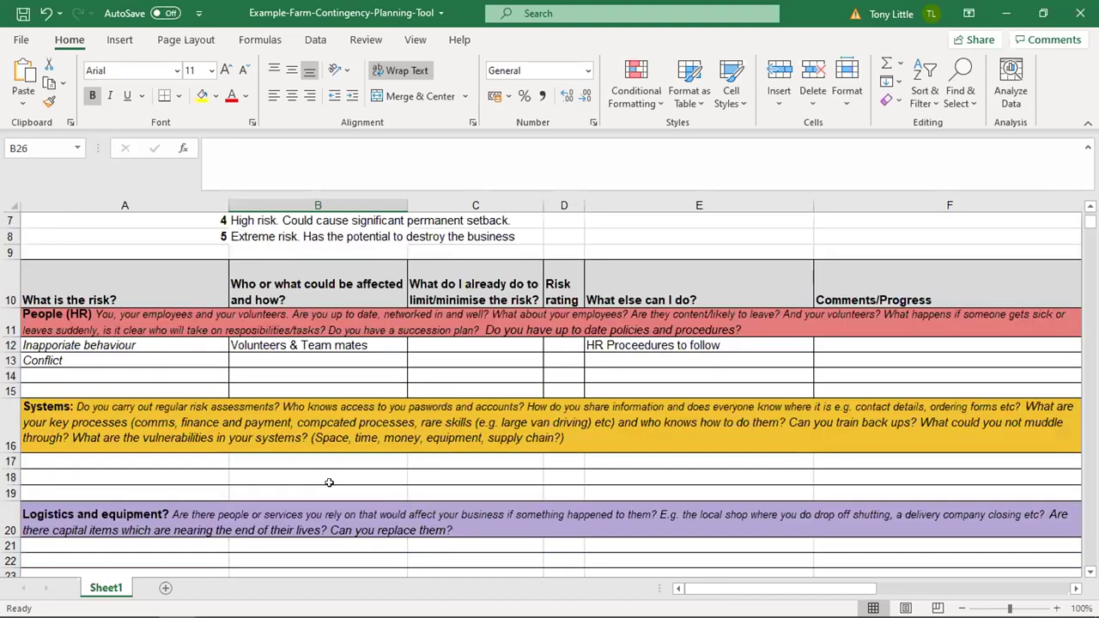
{"action": "scroll", "coordinate": [329, 483], "scroll_direction": "down", "scroll_amount": 1}
{"action": "scroll", "coordinate": [329, 483], "scroll_direction": "down", "scroll_amount": 3}
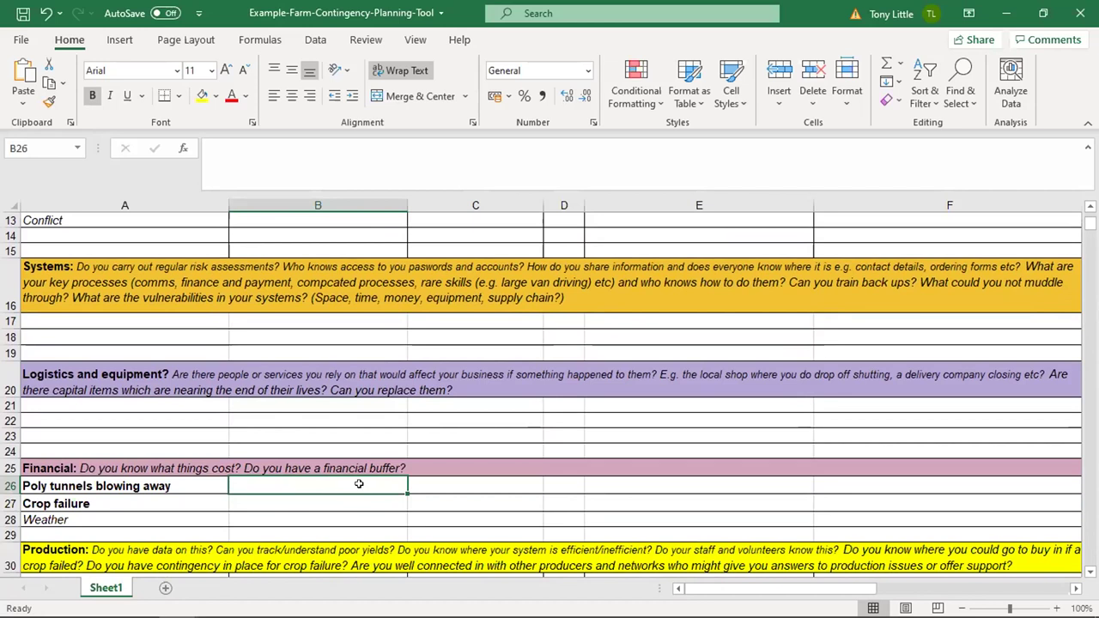
{"action": "type", "text": "Damage "}
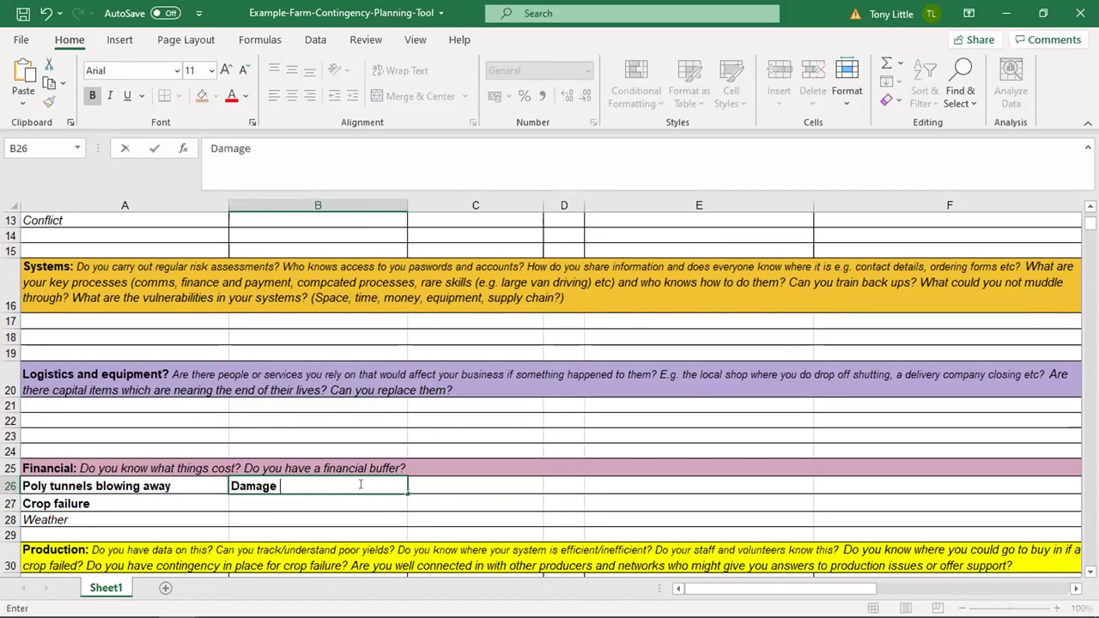
{"action": "type", "text": "other q"}
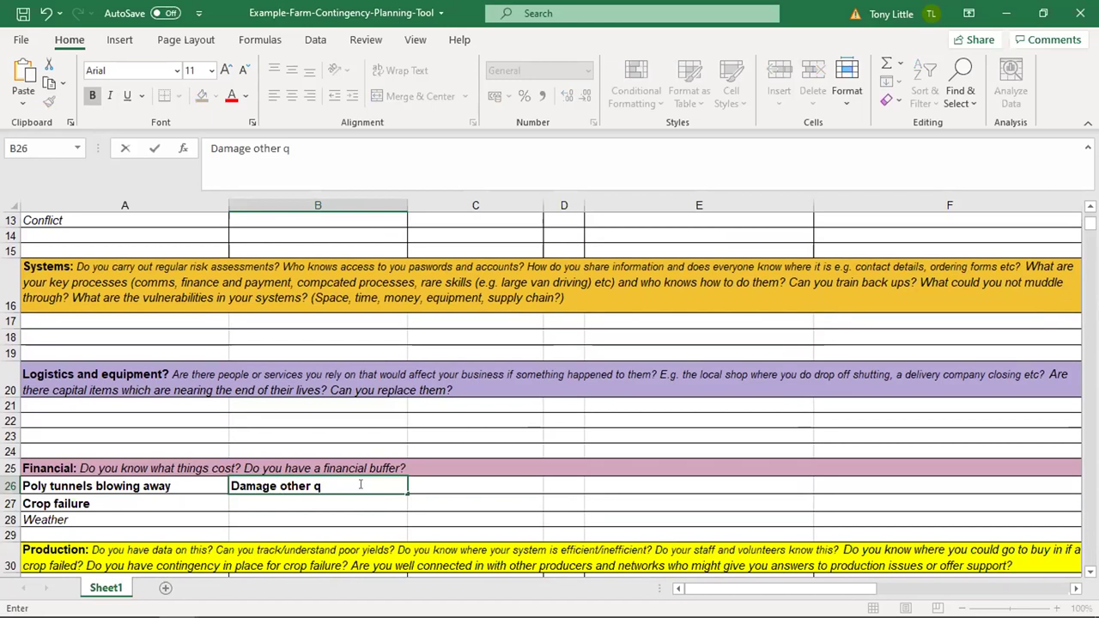
{"action": "key", "text": "BackSpace"}
{"action": "type", "text": "equipment"}
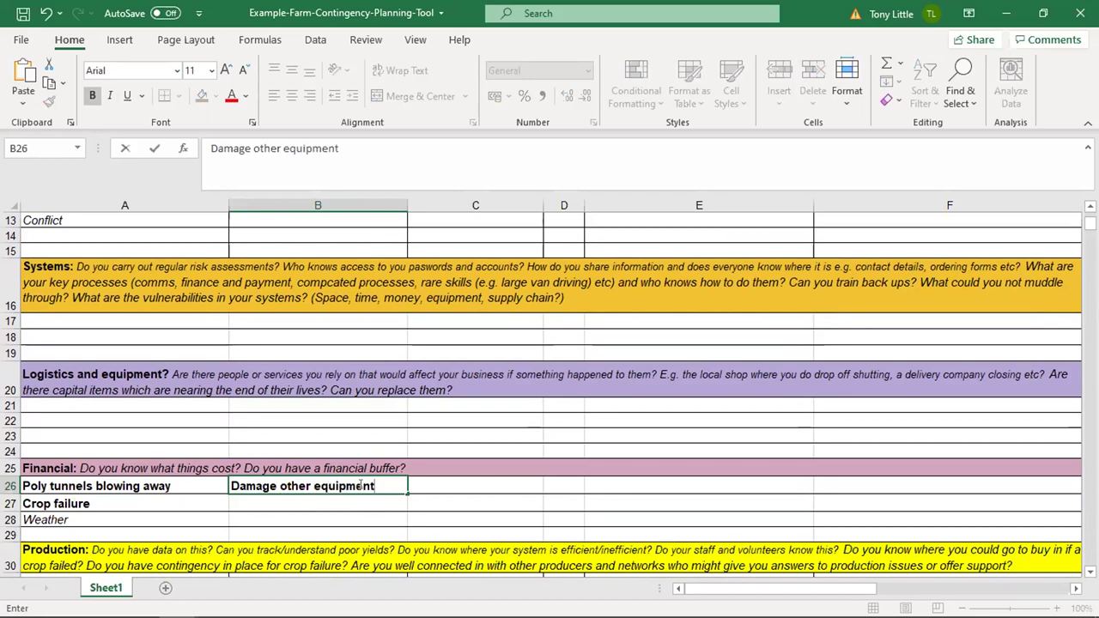
{"action": "type", "text": "/ houses"}
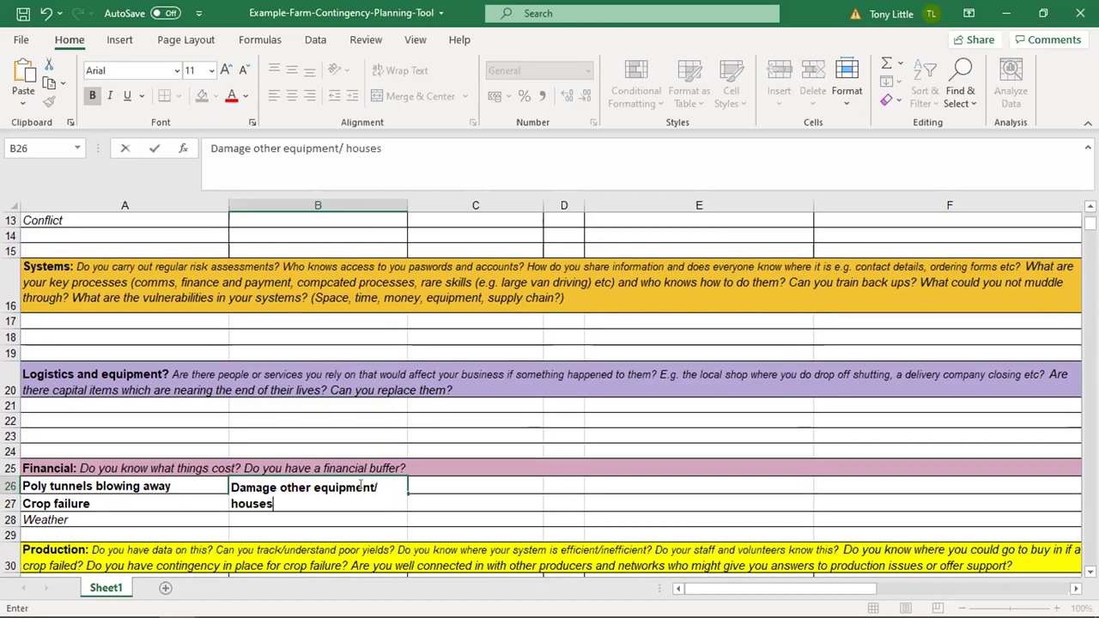
{"action": "left_click", "coordinate": [467, 464]}
{"action": "scroll", "coordinate": [469, 459], "scroll_direction": "up", "scroll_amount": 2}
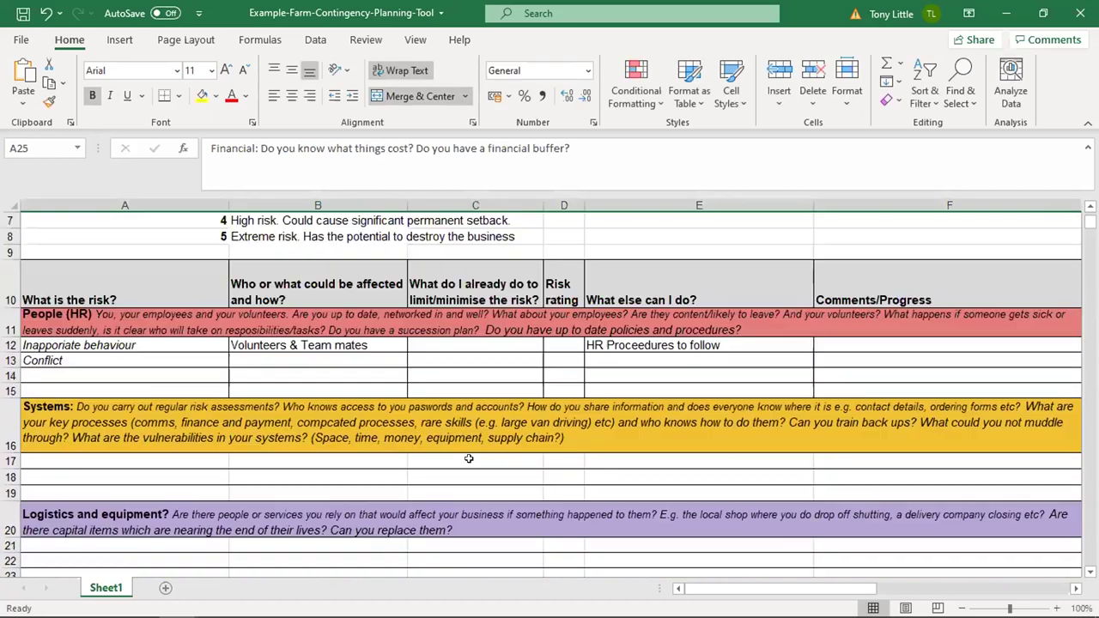
{"action": "scroll", "coordinate": [469, 458], "scroll_direction": "down", "scroll_amount": 2}
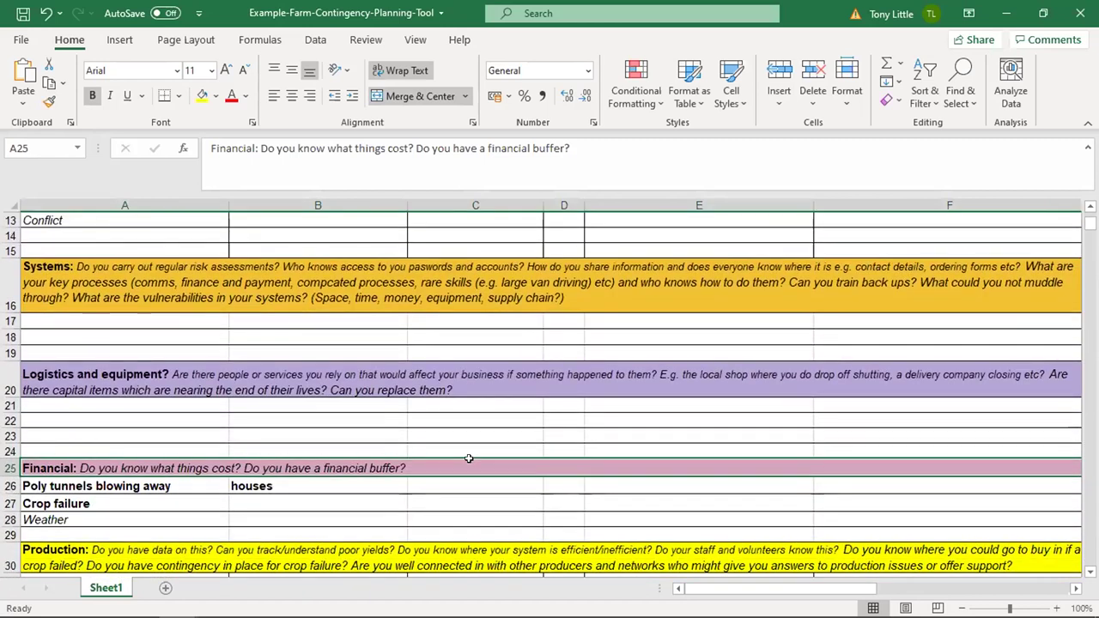
{"action": "left_click", "coordinate": [378, 486]}
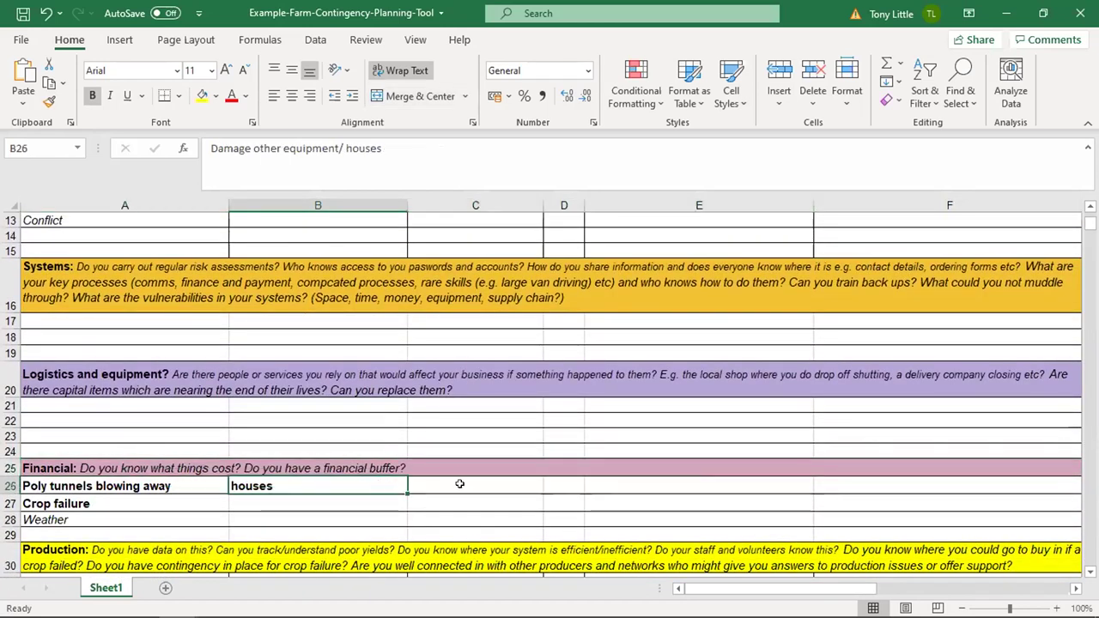
Step: Enter "Appropriate weather proofing" in cell C26 as the existing measure against poly tunnels blowing away
{"action": "left_click", "coordinate": [535, 485]}
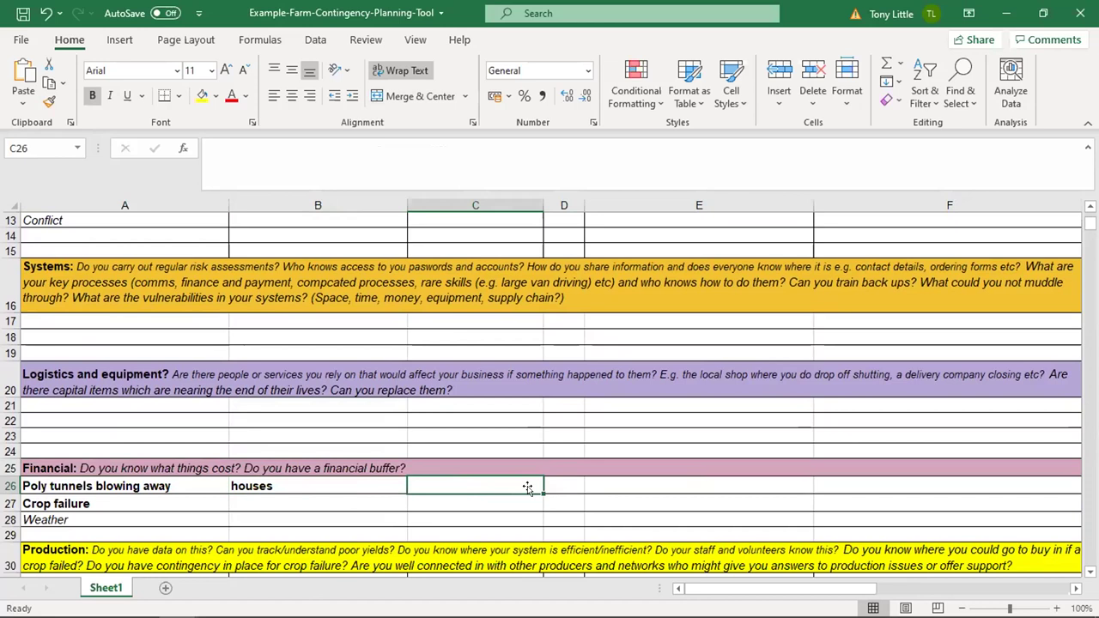
{"action": "type", "text": "Appropriate we"}
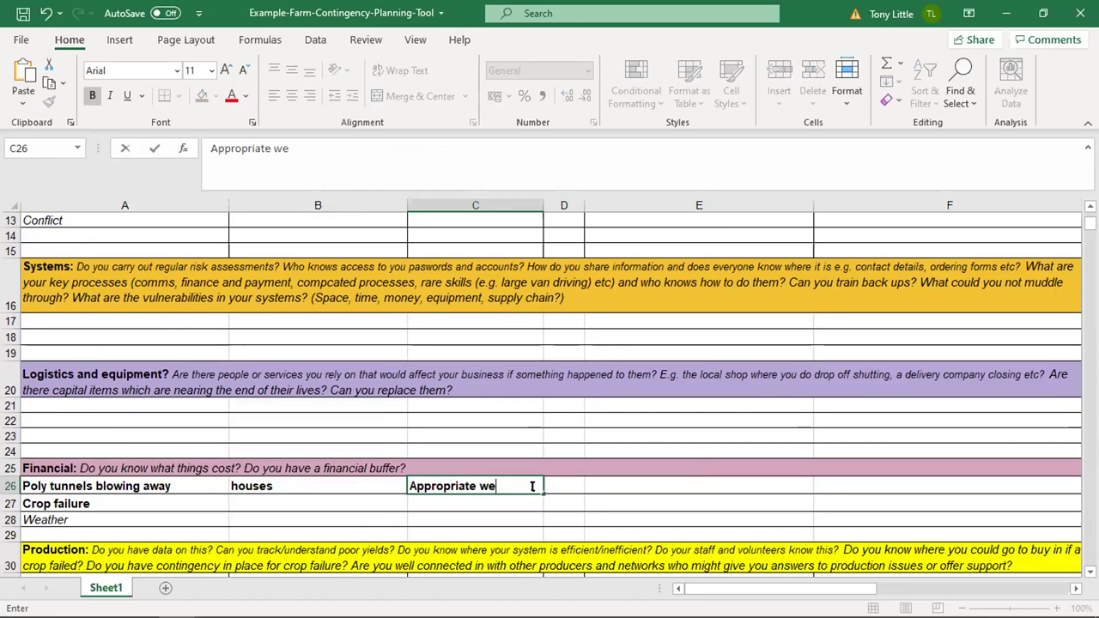
{"action": "type", "text": "ather proofing"}
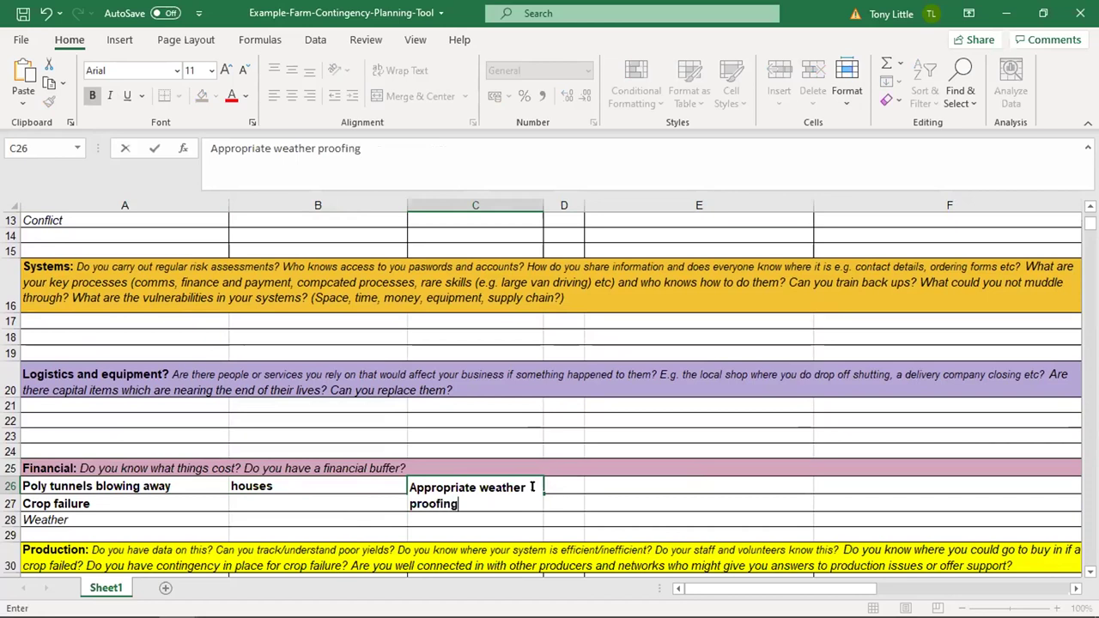
{"action": "left_click", "coordinate": [597, 501]}
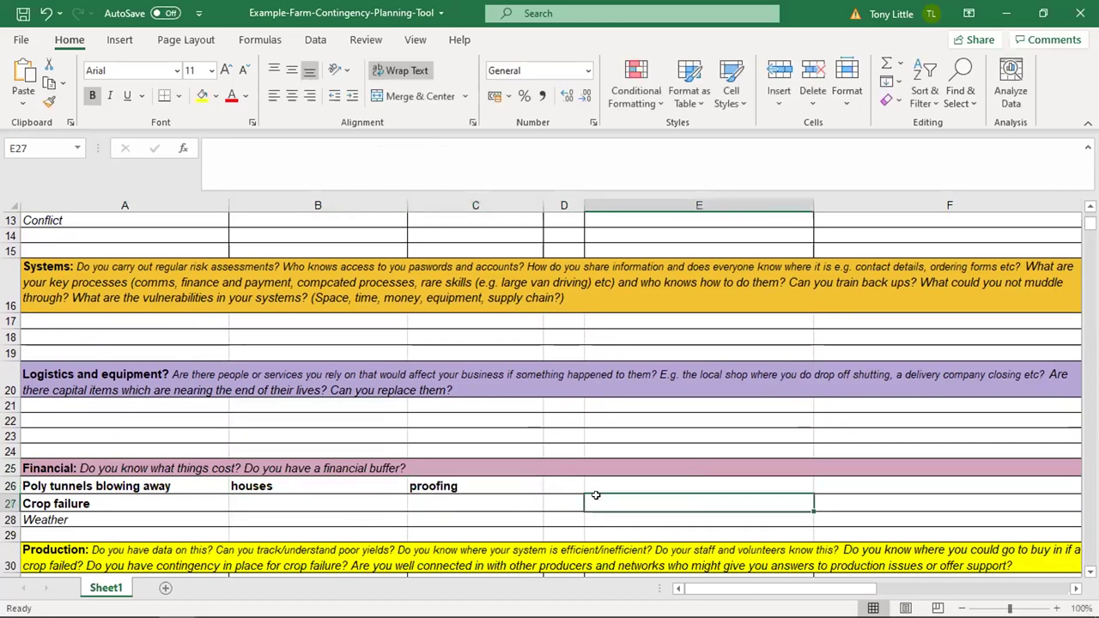
Step: Append ". Maintenance" to the existing measure for the poly tunnel risk in cell C26
{"action": "left_click", "coordinate": [536, 485]}
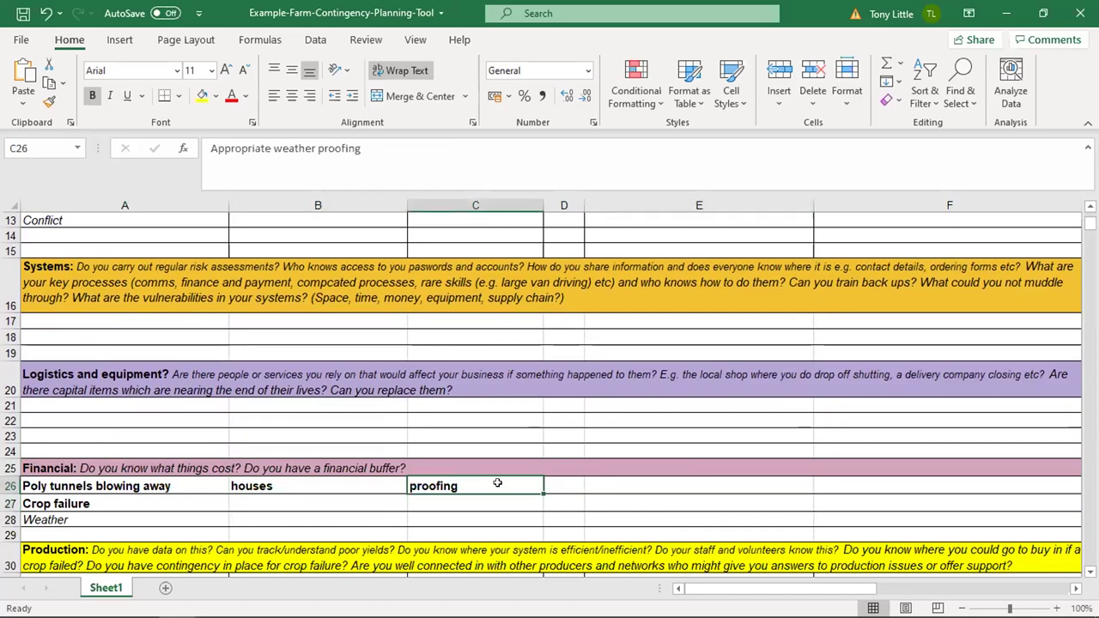
{"action": "left_click", "coordinate": [548, 484]}
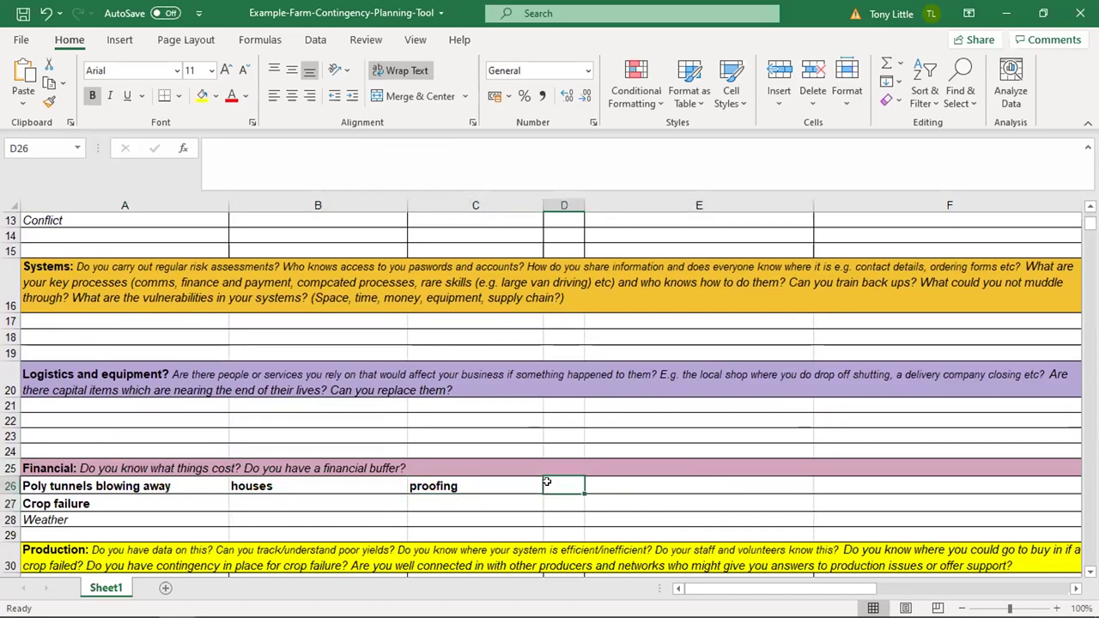
{"action": "left_click", "coordinate": [493, 486]}
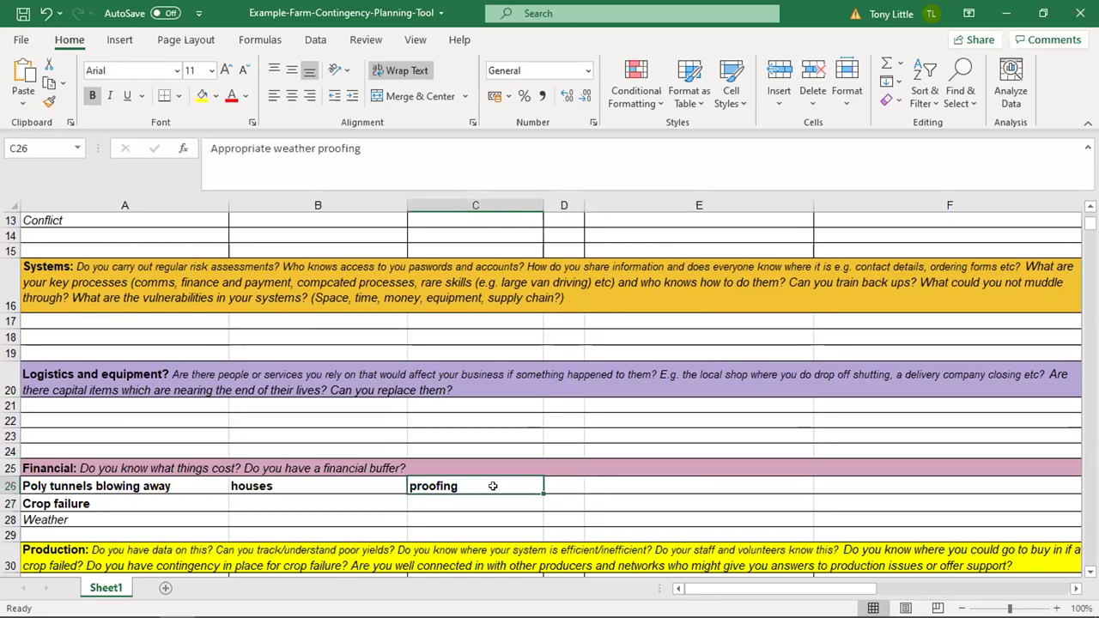
{"action": "left_click", "coordinate": [372, 152]}
{"action": "type", "text": ". M"}
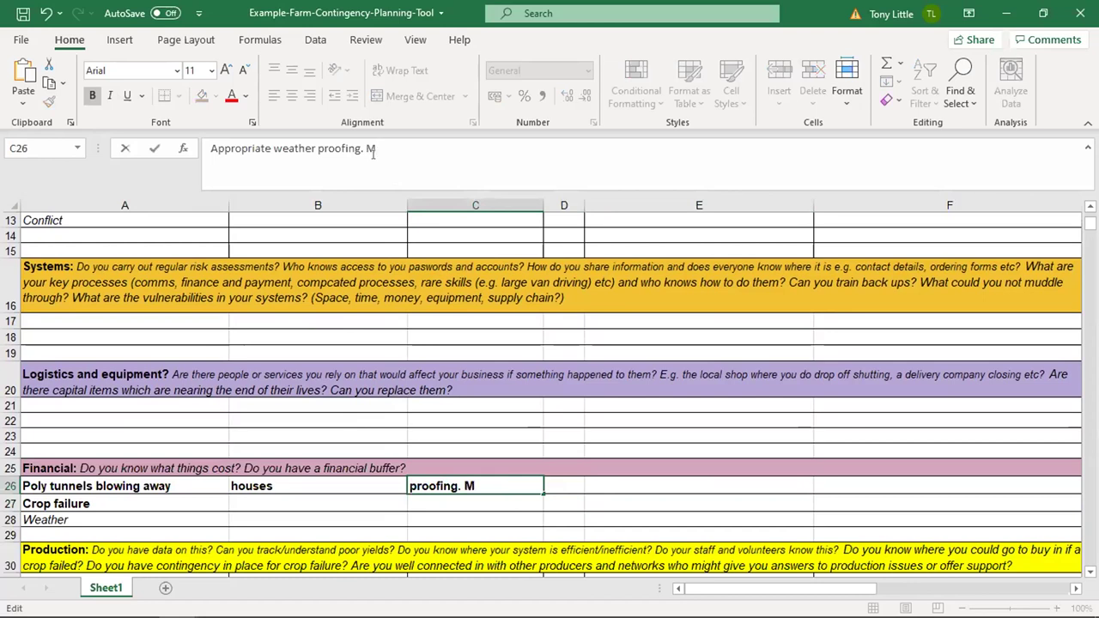
{"action": "type", "text": "aintenence"}
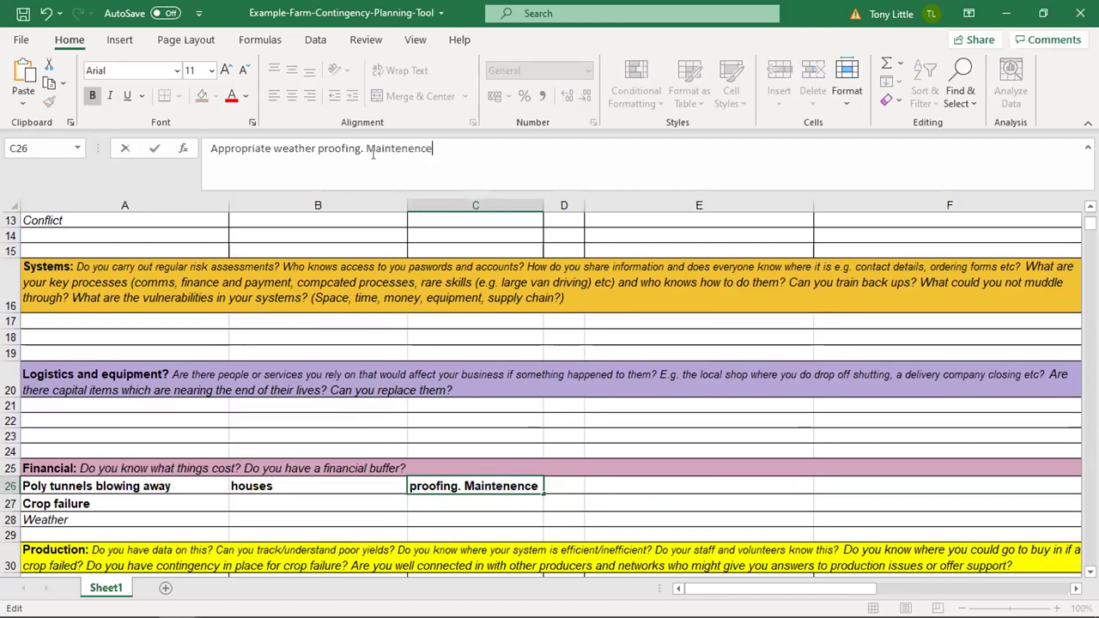
{"action": "left_click", "coordinate": [561, 497]}
Step: Check the risk scale and enter a risk rating of 2 for the poly tunnel risk in cell D26
{"action": "left_click", "coordinate": [561, 485]}
{"action": "scroll", "coordinate": [562, 484], "scroll_direction": "up", "scroll_amount": 3}
{"action": "scroll", "coordinate": [562, 484], "scroll_direction": "down", "scroll_amount": 4}
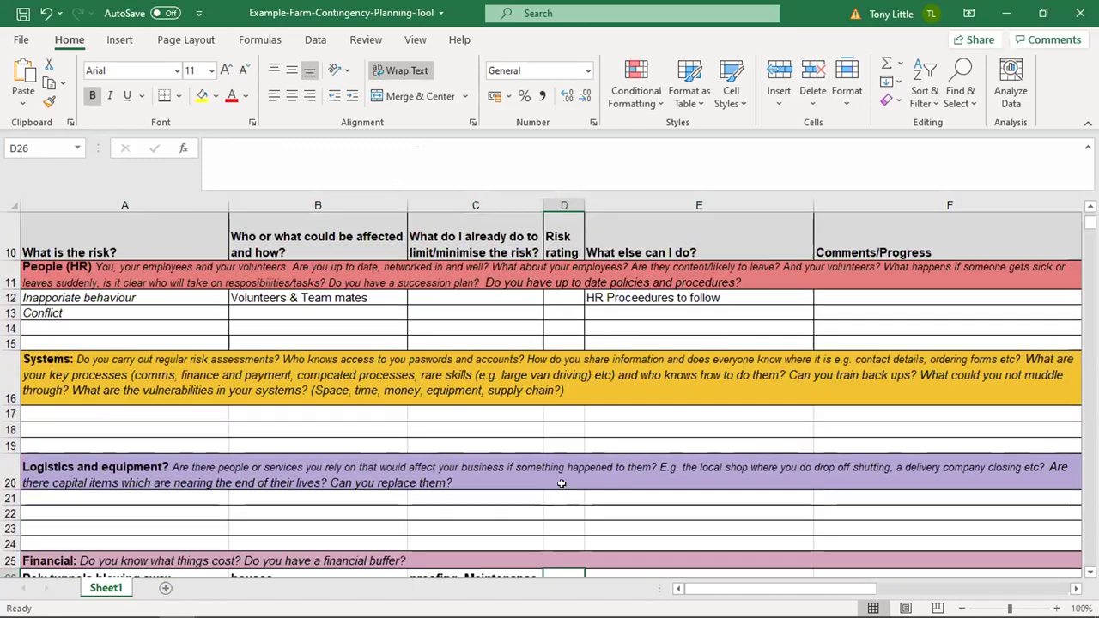
{"action": "scroll", "coordinate": [562, 482], "scroll_direction": "up", "scroll_amount": 3}
{"action": "scroll", "coordinate": [563, 482], "scroll_direction": "up", "scroll_amount": 1}
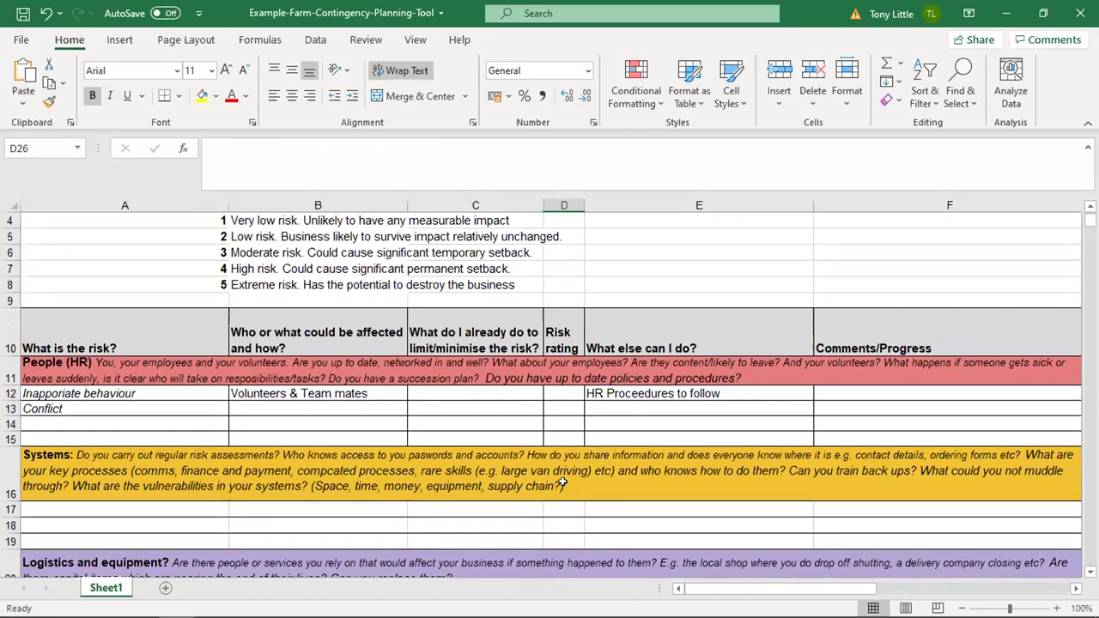
{"action": "scroll", "coordinate": [564, 481], "scroll_direction": "up", "scroll_amount": 1}
{"action": "scroll", "coordinate": [564, 481], "scroll_direction": "down", "scroll_amount": 5}
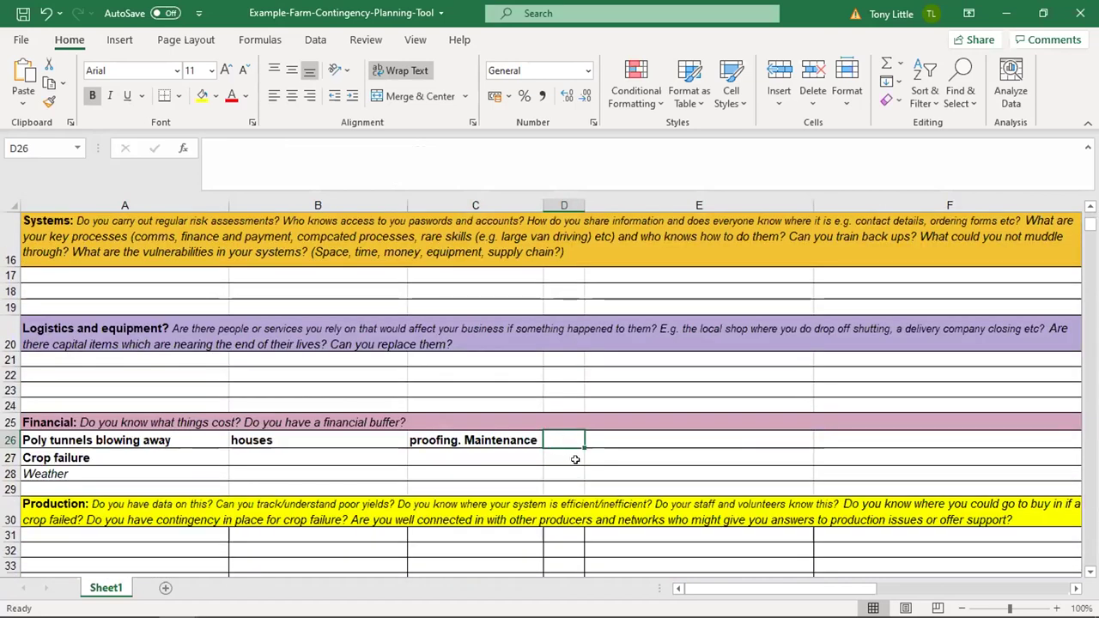
{"action": "type", "text": "2"}
{"action": "left_click", "coordinate": [655, 436]}
{"action": "scroll", "coordinate": [654, 436], "scroll_direction": "up", "scroll_amount": 2}
{"action": "scroll", "coordinate": [654, 436], "scroll_direction": "down", "scroll_amount": 1}
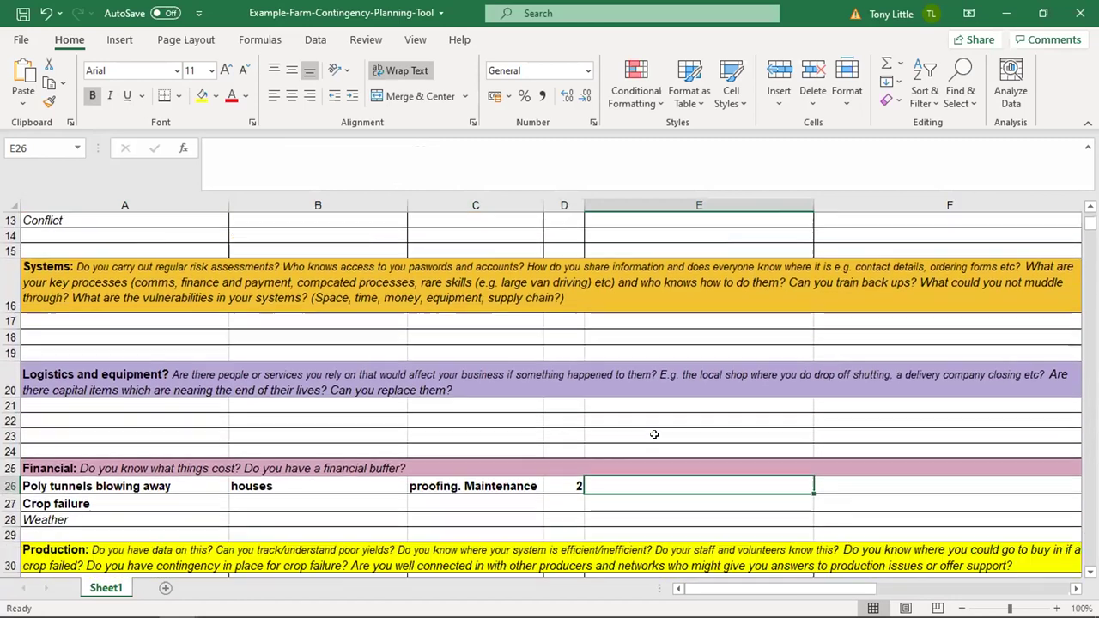
{"action": "double_click", "coordinate": [643, 485]}
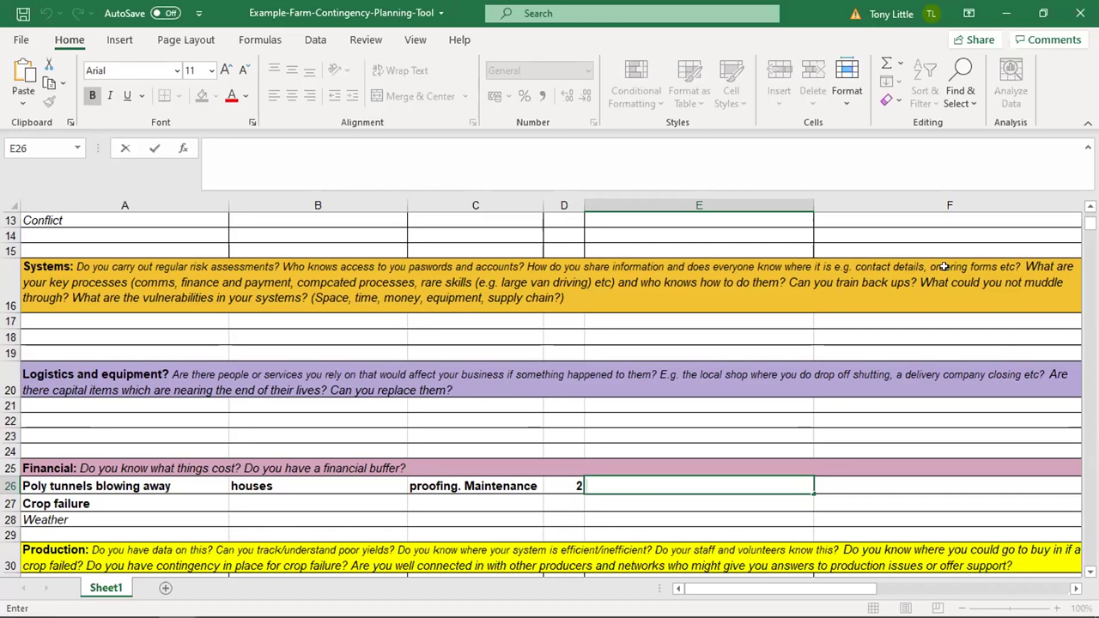
{"action": "left_click", "coordinate": [496, 500]}
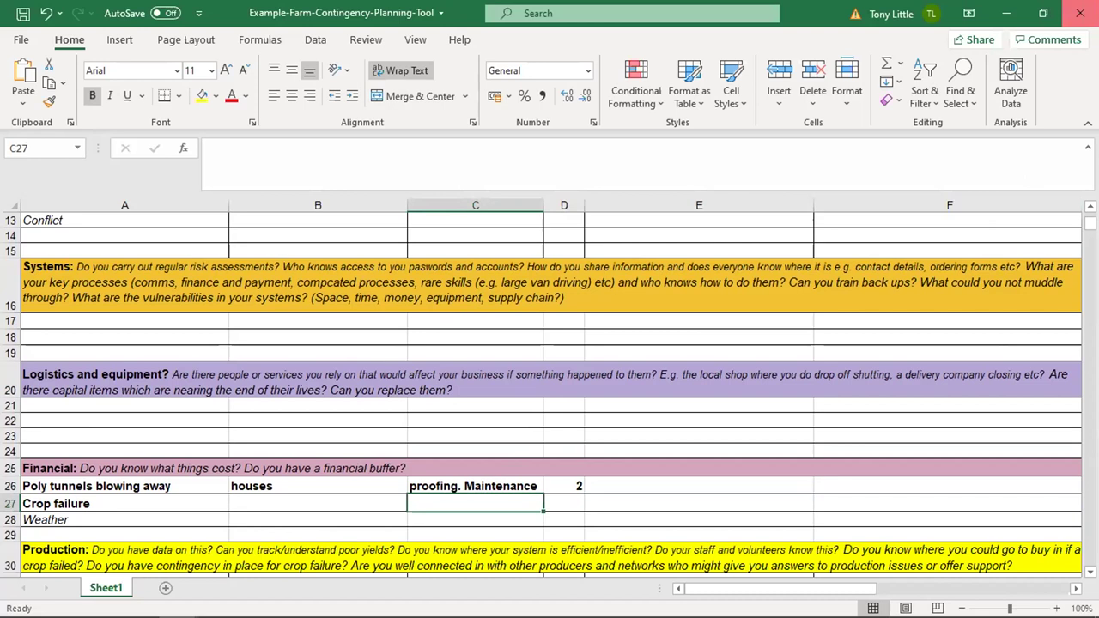
Step: Close the Example-Farm-Contingency-Planning-Tool workbook and save its changes
{"action": "left_click", "coordinate": [1080, 13]}
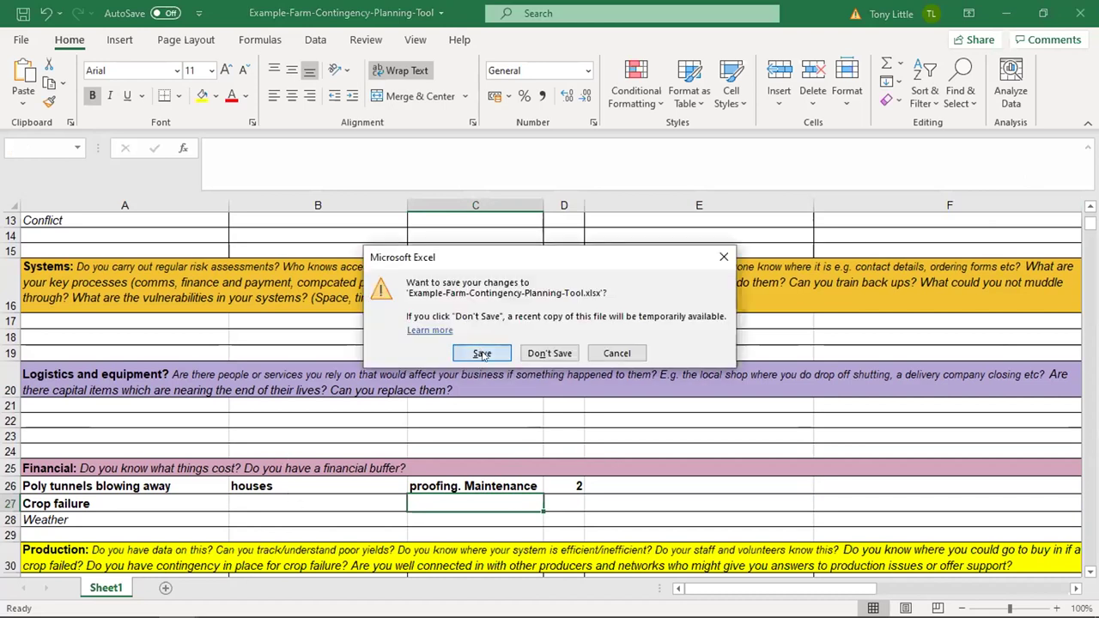
{"action": "left_click", "coordinate": [482, 354]}
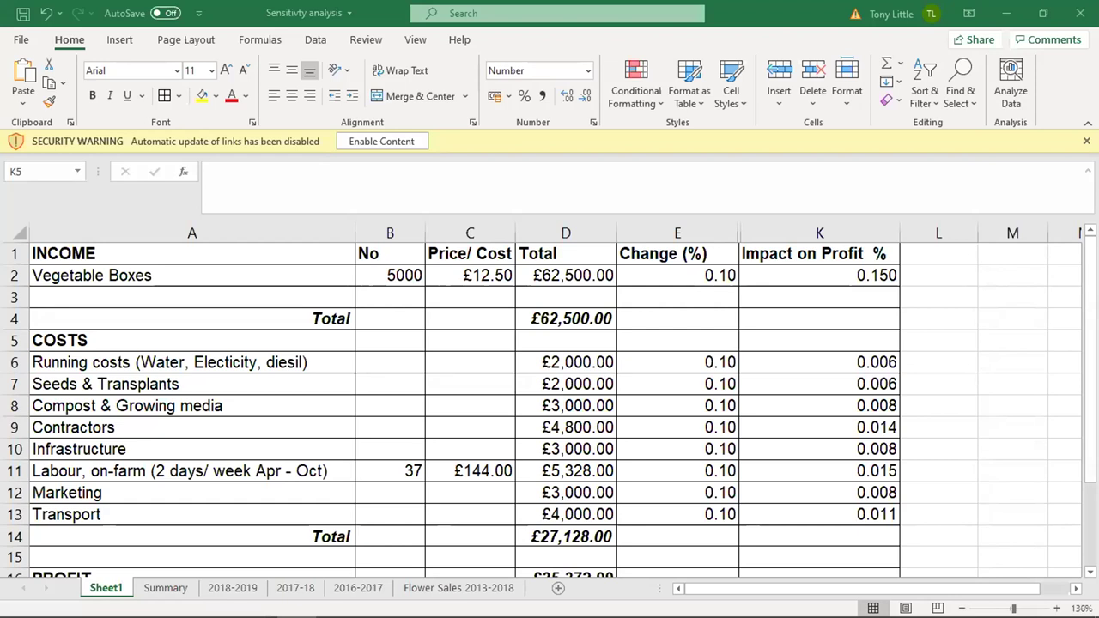
Step: In the Sensitivty analysis workbook, set the Change (%) for Seeds & Transplants to 1 in cell E7
{"action": "scroll", "coordinate": [541, 401], "scroll_direction": "down", "scroll_amount": 1}
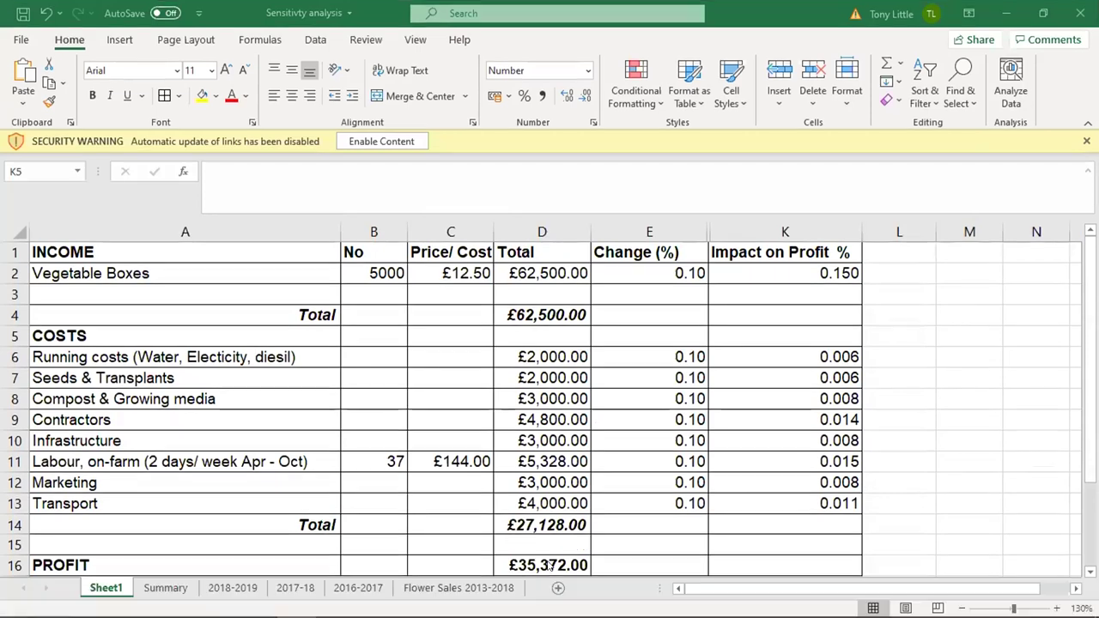
{"action": "left_click", "coordinate": [547, 562]}
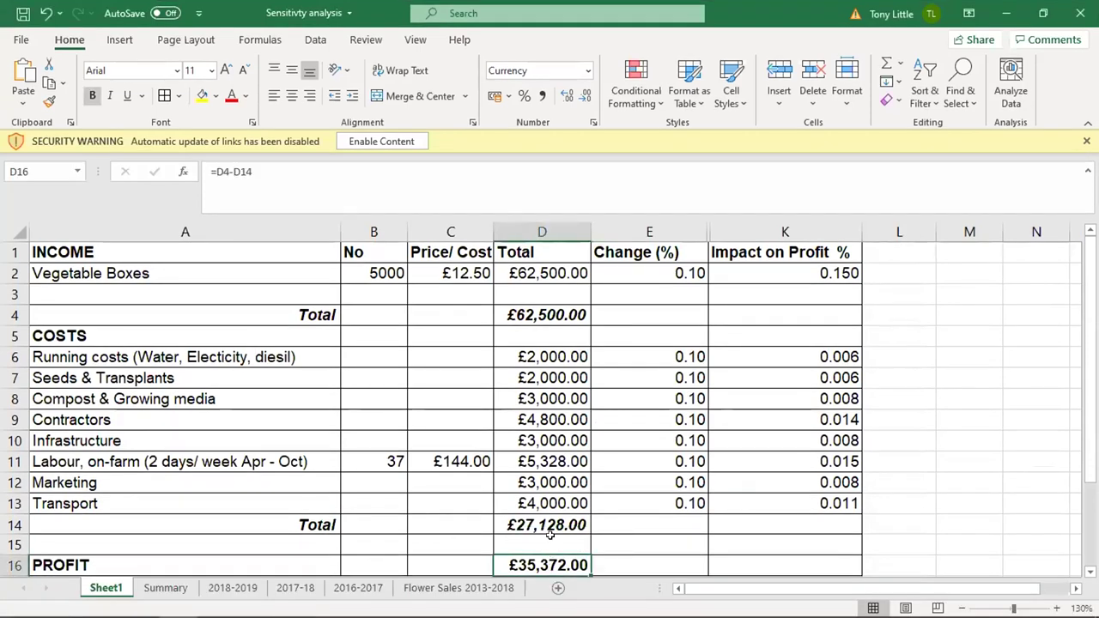
{"action": "left_click", "coordinate": [532, 379]}
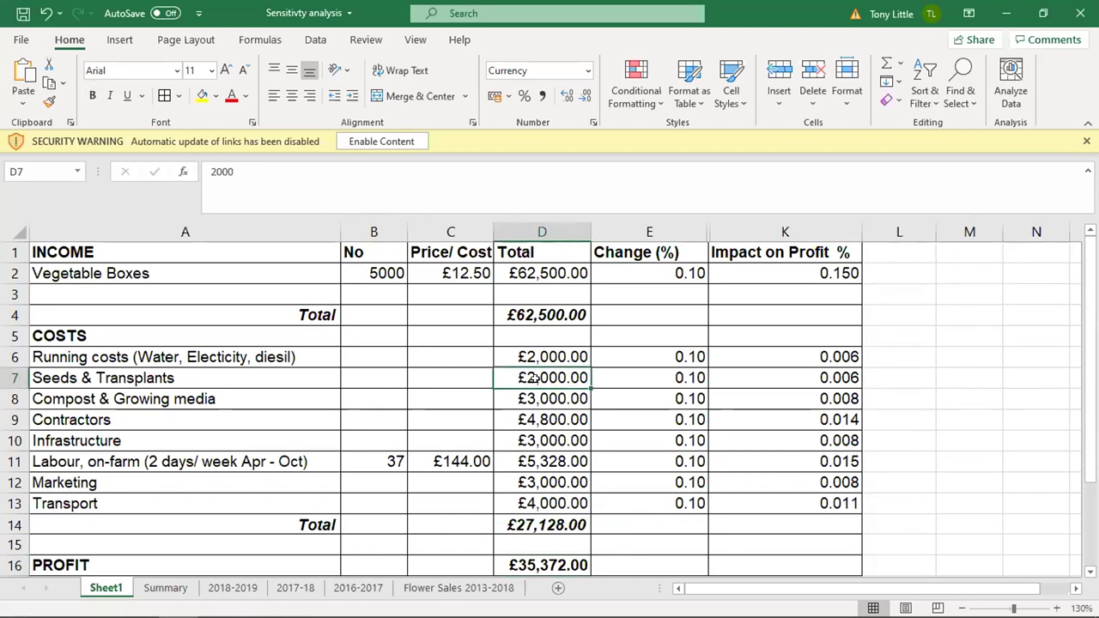
{"action": "left_click", "coordinate": [261, 378]}
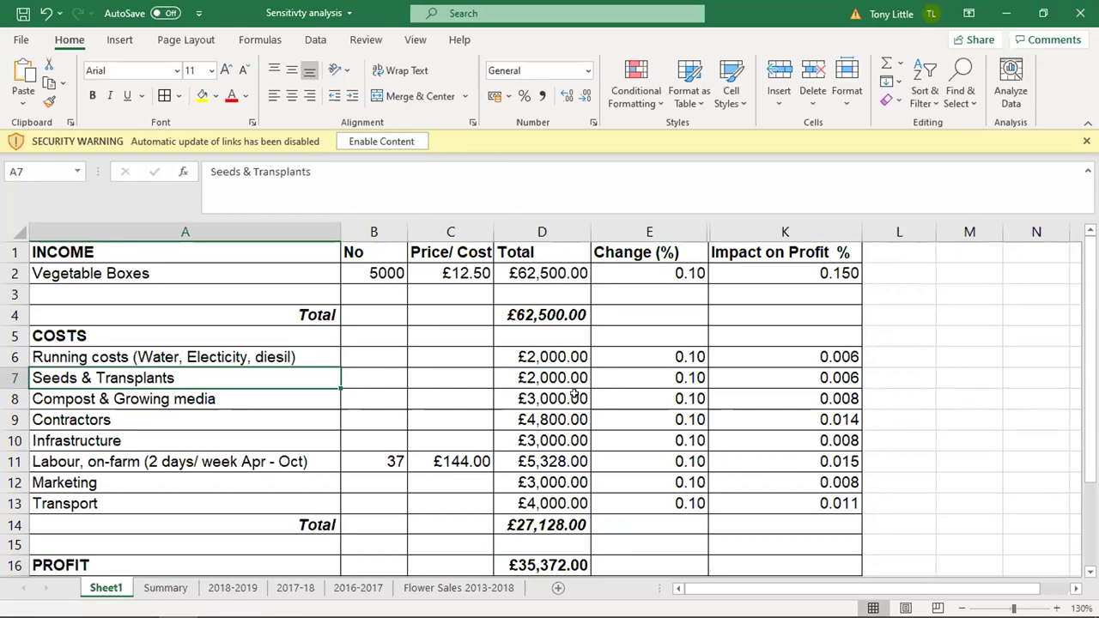
{"action": "left_click", "coordinate": [629, 373]}
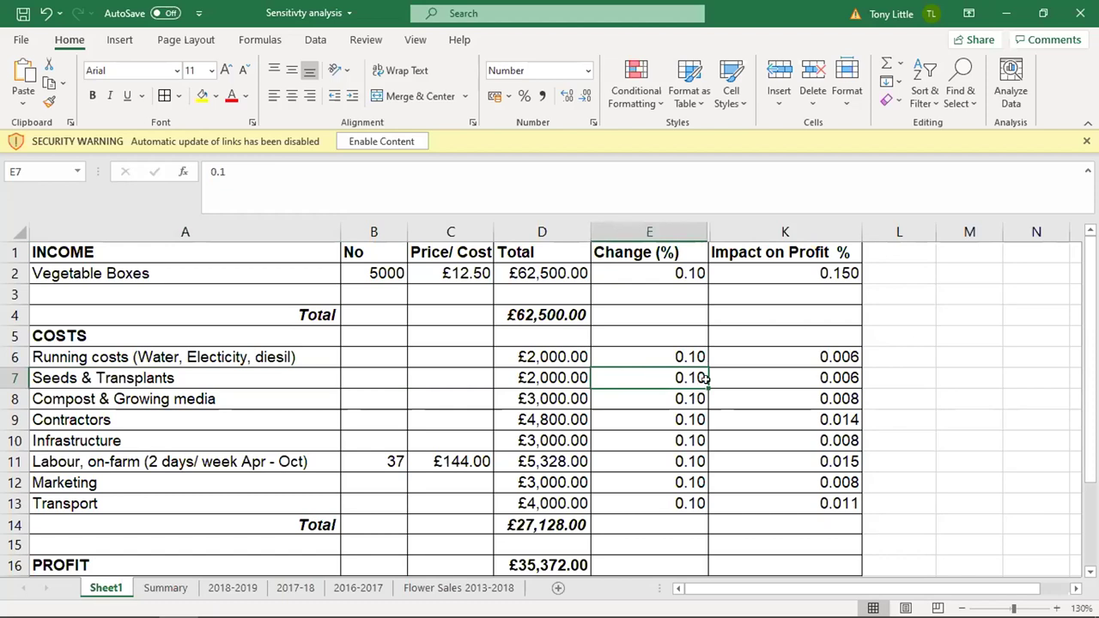
{"action": "type", "text": "1"}
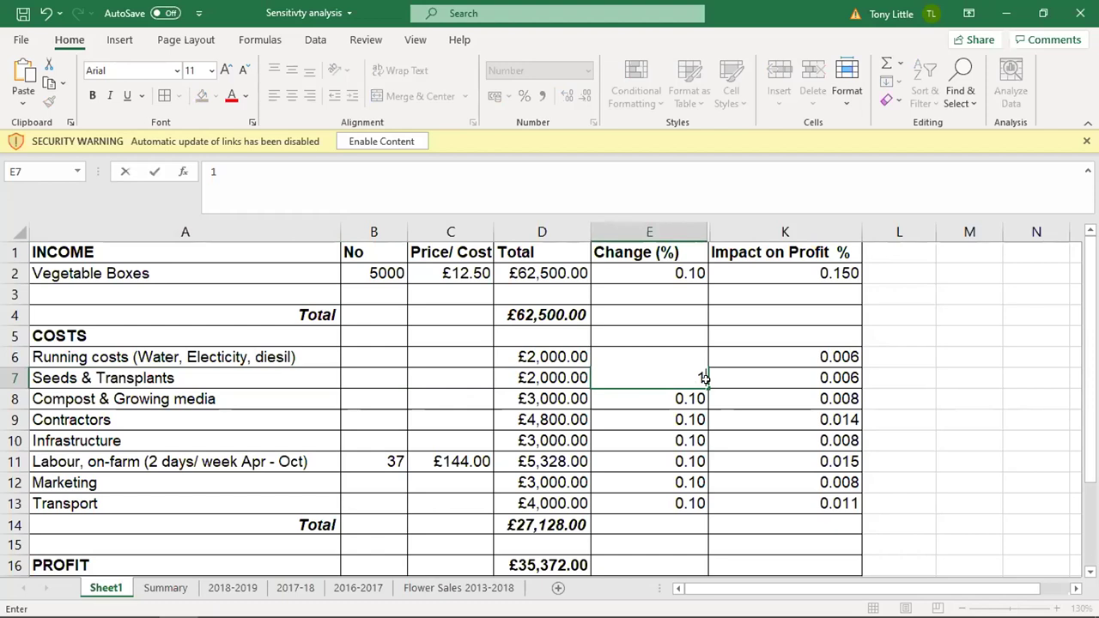
{"action": "key", "text": "Return"}
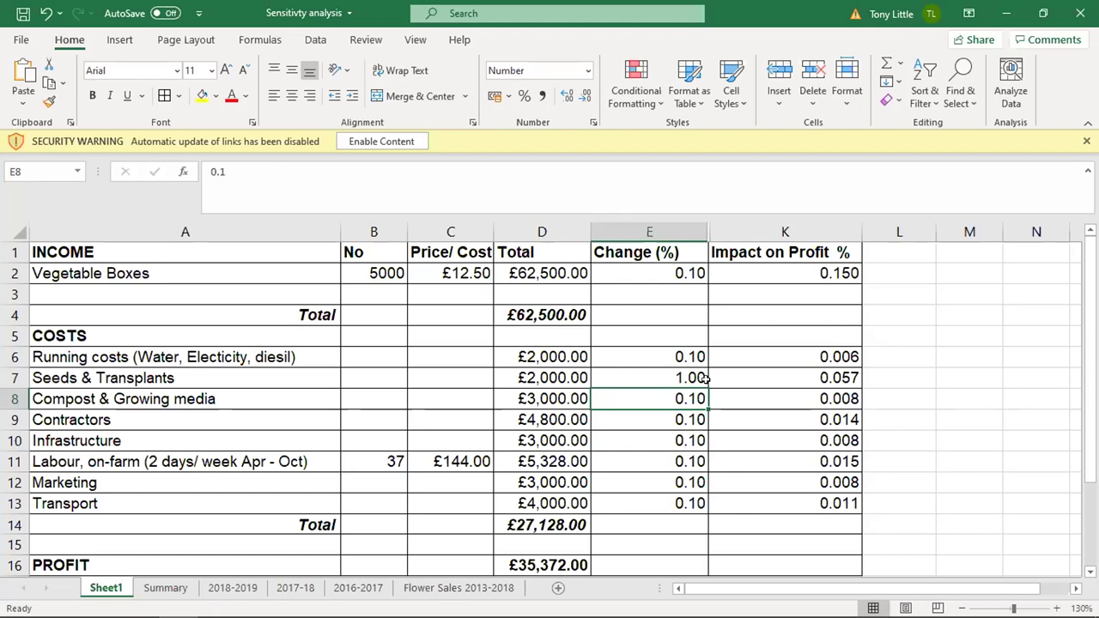
{"action": "left_click", "coordinate": [701, 378]}
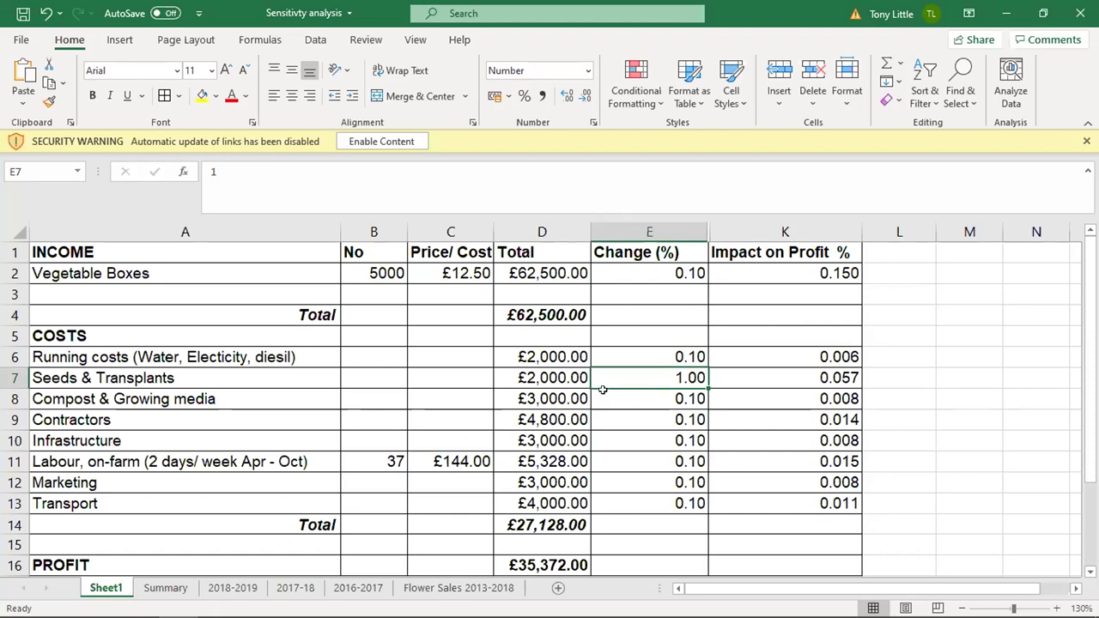
Step: Set the Change (%) for Seeds & Transplants to 0.1 in cell E7
{"action": "type", "text": "0.1"}
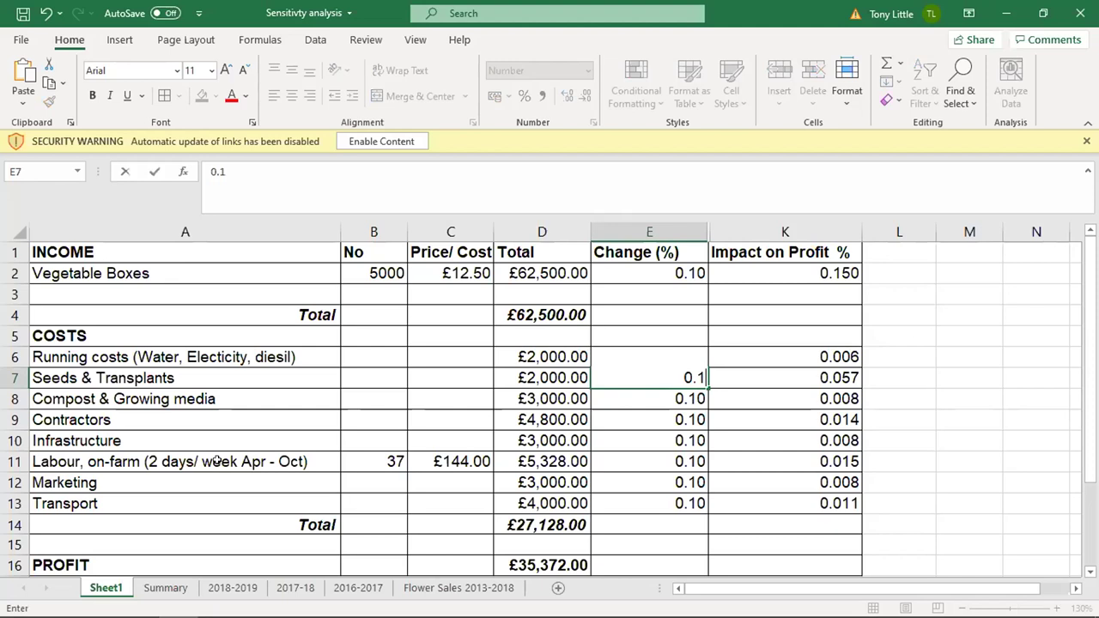
{"action": "left_click", "coordinate": [290, 469]}
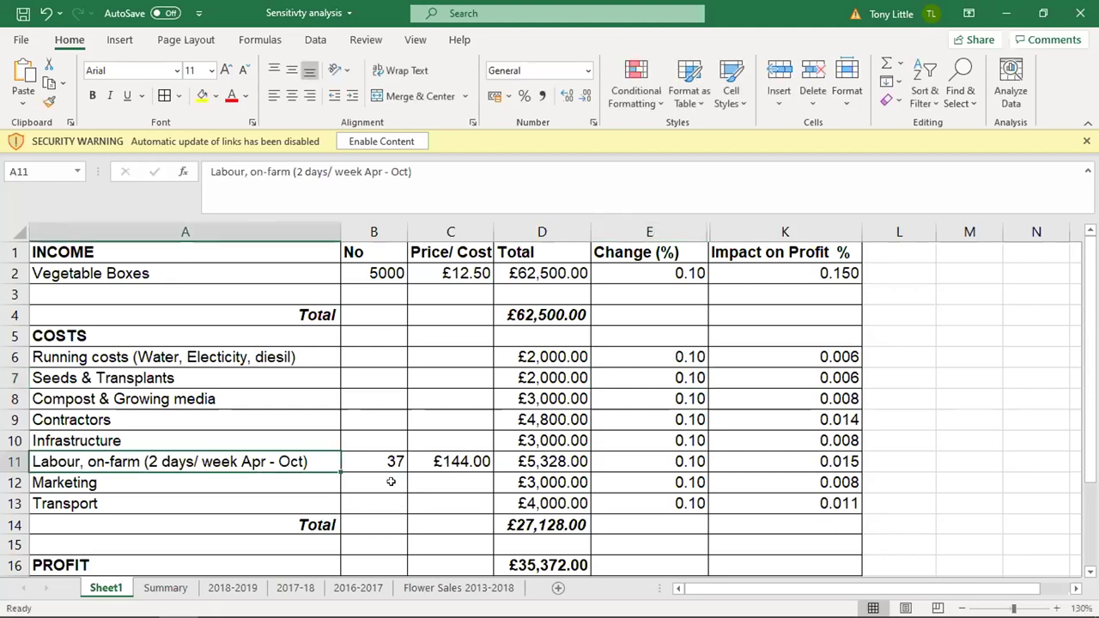
Step: Set the number of on-farm labour days to 74 in cell B11 to test the effect on profit
{"action": "key", "text": "Right"}
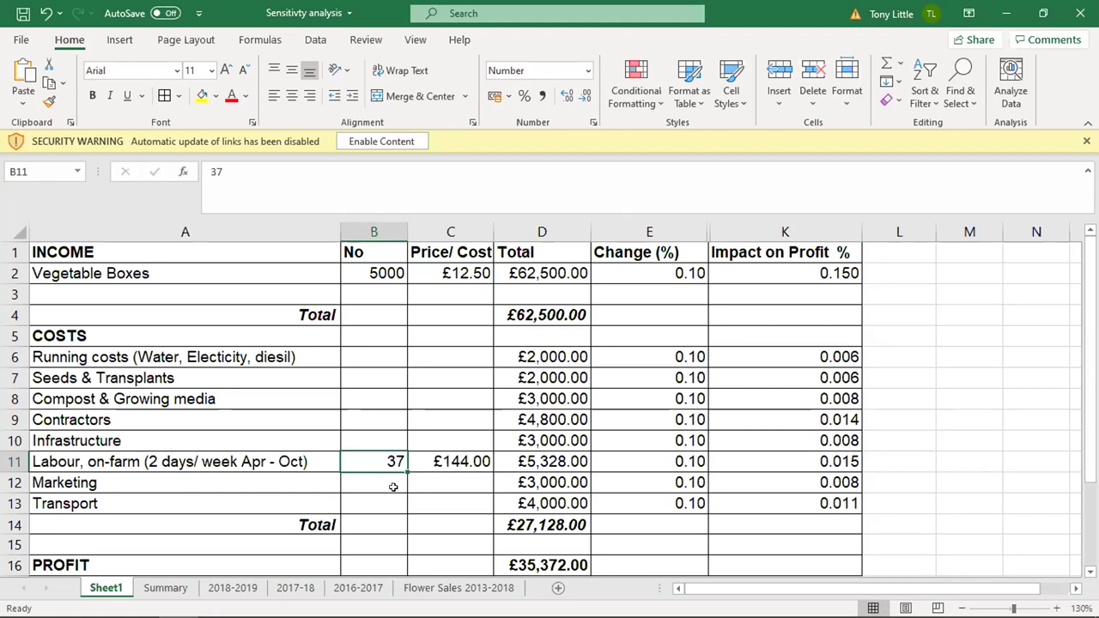
{"action": "type", "text": "74"}
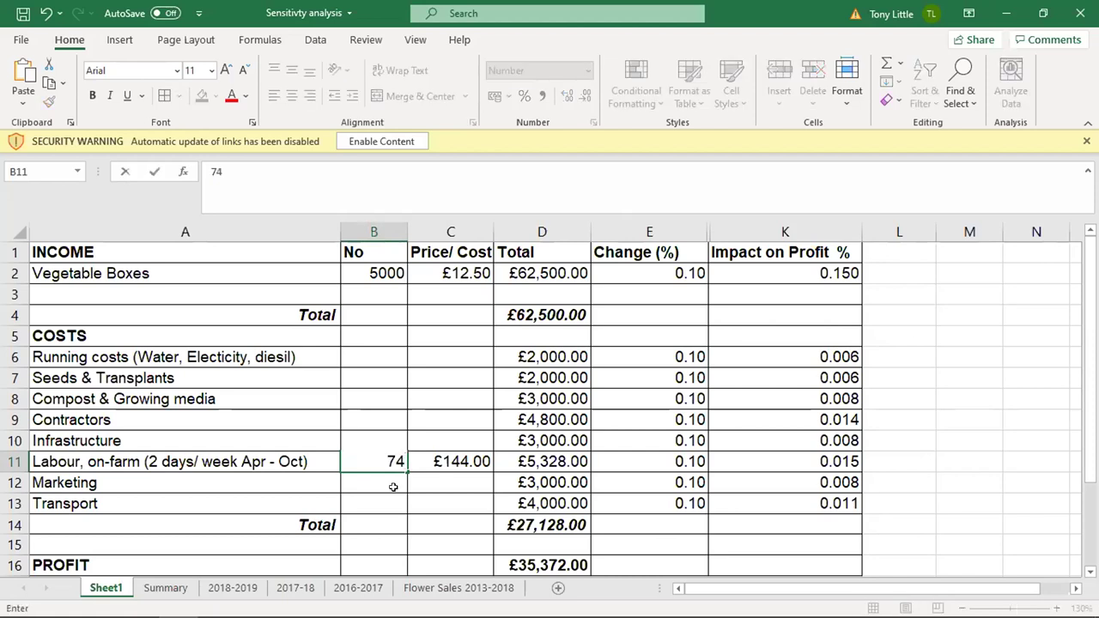
{"action": "key", "text": "Return"}
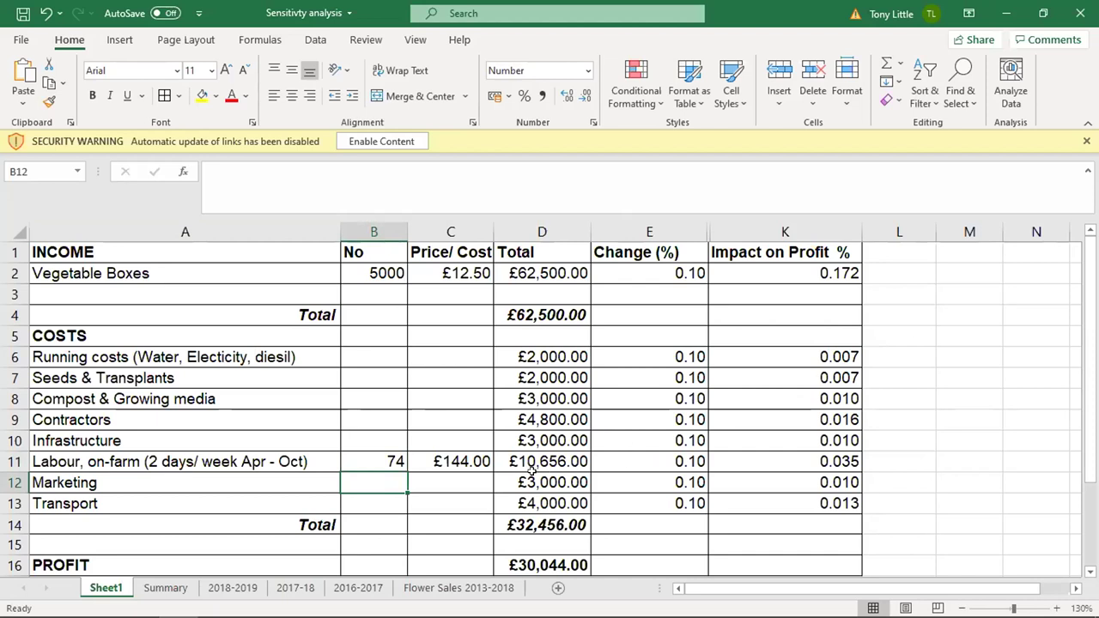
Step: Set the number of on-farm labour days to 37 in cell B11
{"action": "left_click", "coordinate": [387, 460]}
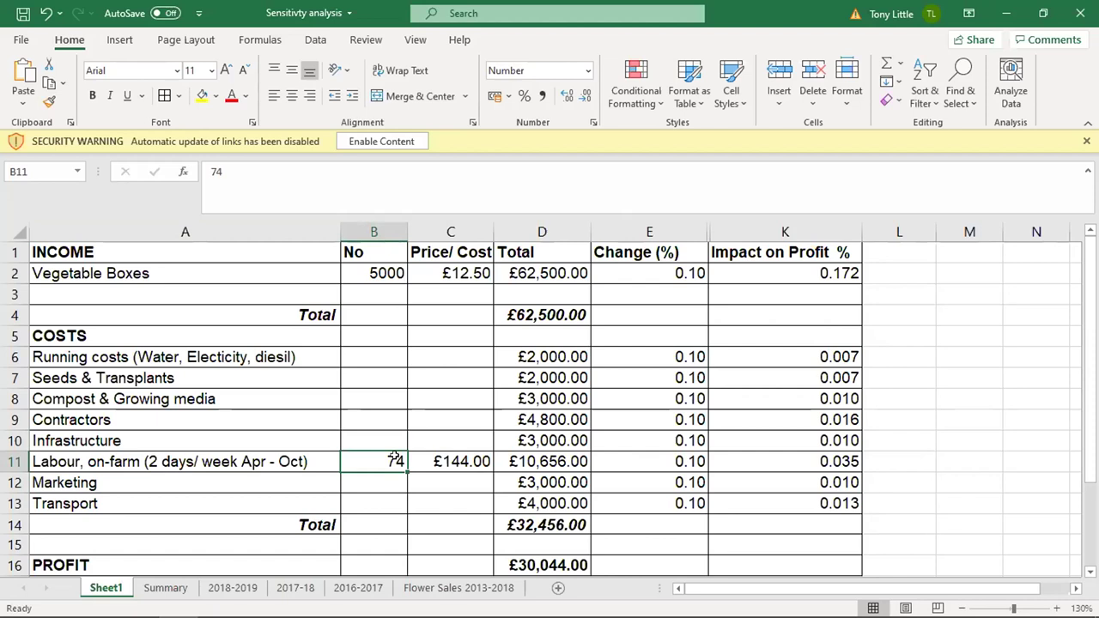
{"action": "type", "text": "37"}
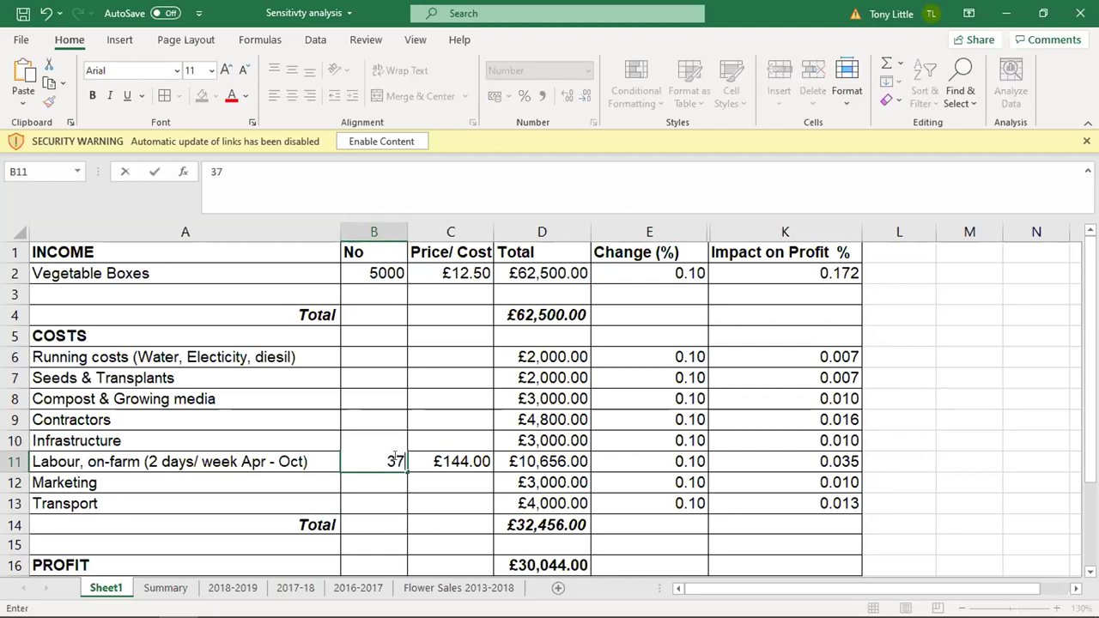
{"action": "left_click", "coordinate": [445, 488]}
Step: Set the Change (%) for on-farm labour to 1 in cell E11 to test its impact on profit
{"action": "left_click", "coordinate": [663, 461]}
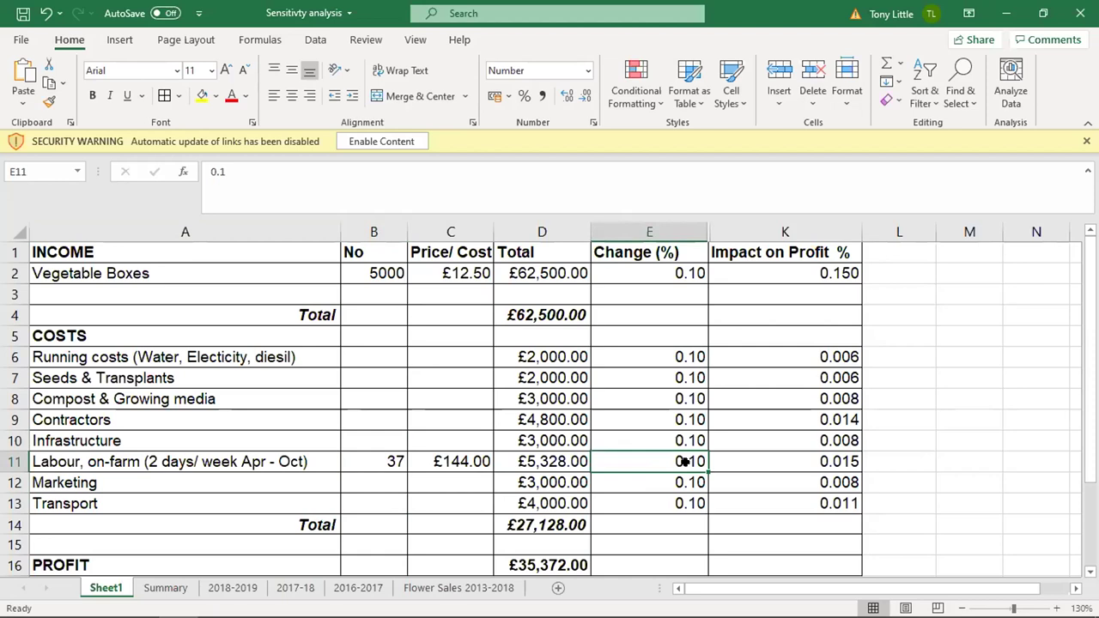
{"action": "key", "text": "BackSpace"}
{"action": "type", "text": "1"}
{"action": "key", "text": "Return"}
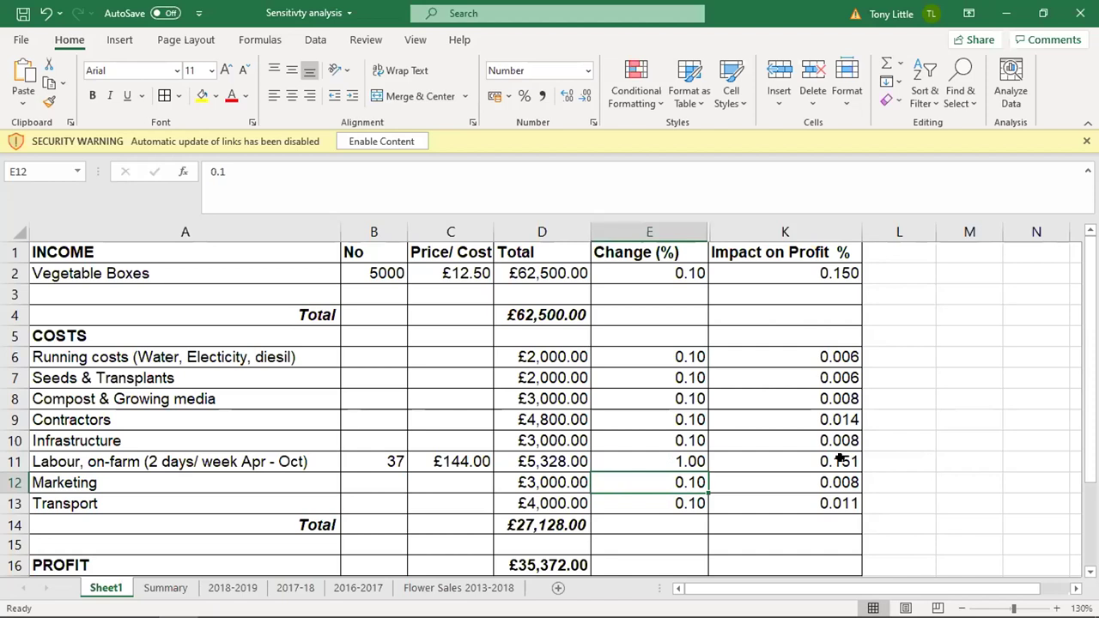
Step: Set the Change (%) for on-farm labour to 0.1 in cell E11
{"action": "left_click", "coordinate": [677, 459]}
{"action": "type", "text": "0.1"}
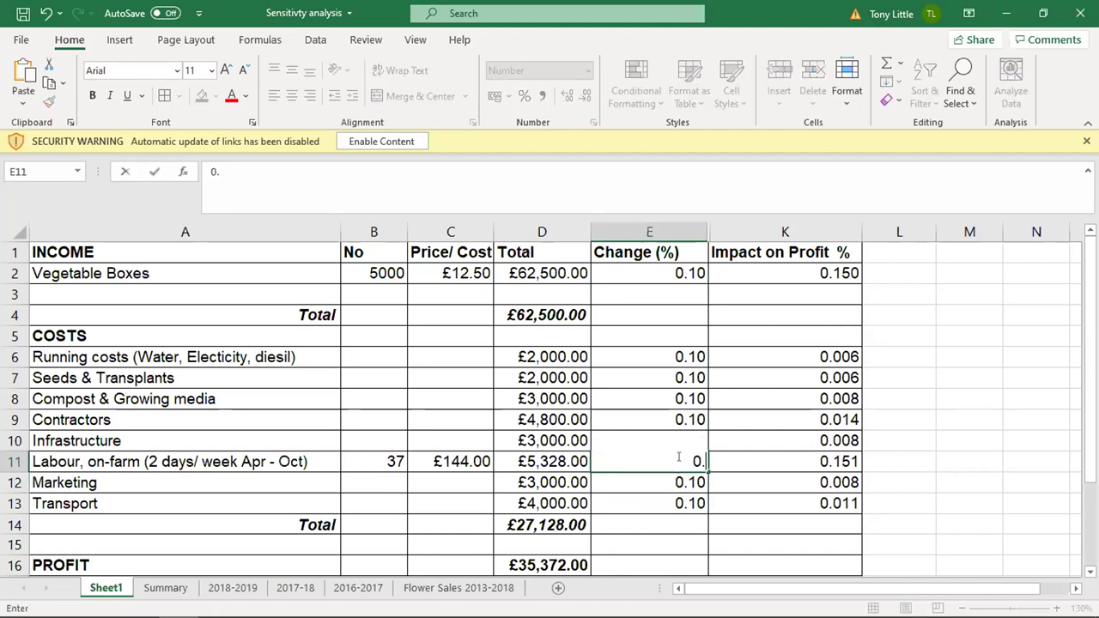
{"action": "left_click", "coordinate": [963, 518]}
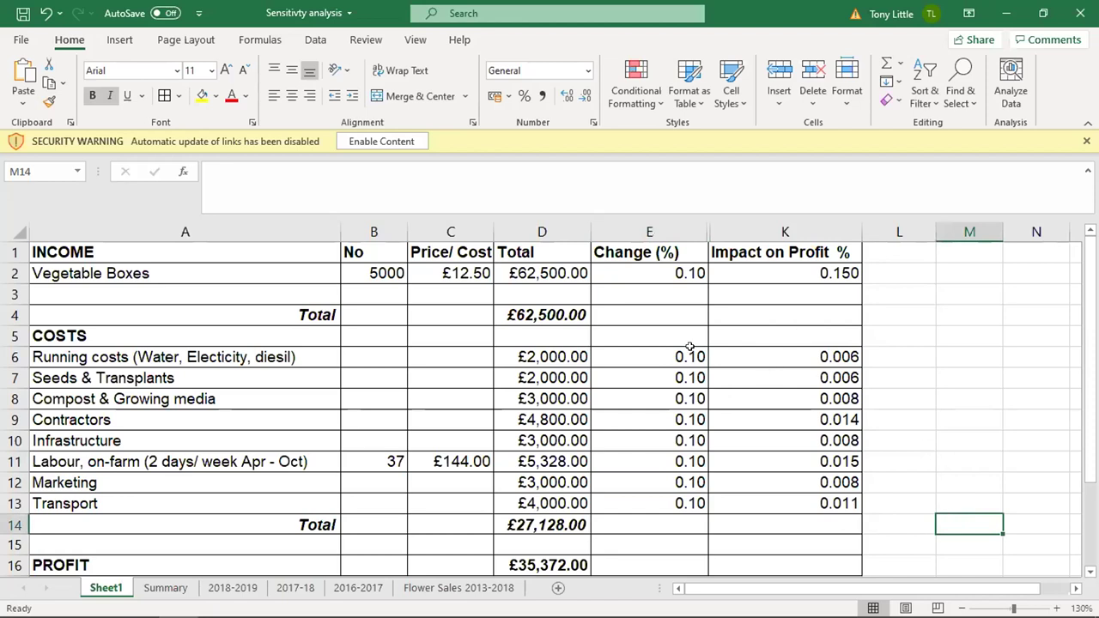
Step: Set the Change (%) for Vegetable Boxes income to 0.2 in cell E2
{"action": "left_click", "coordinate": [642, 274]}
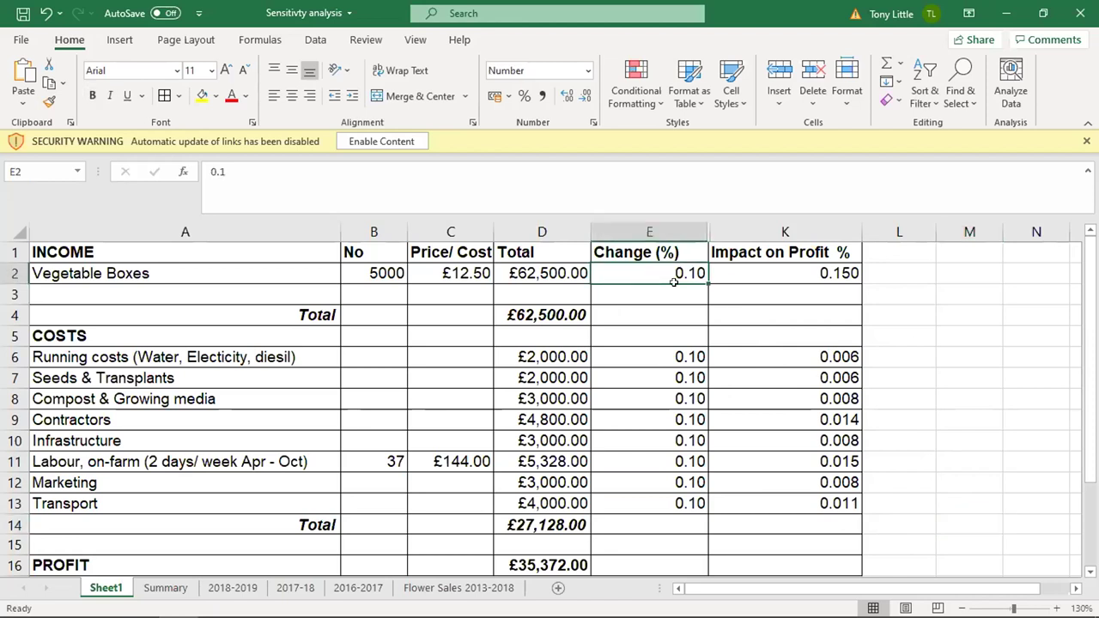
{"action": "type", "text": ".2"}
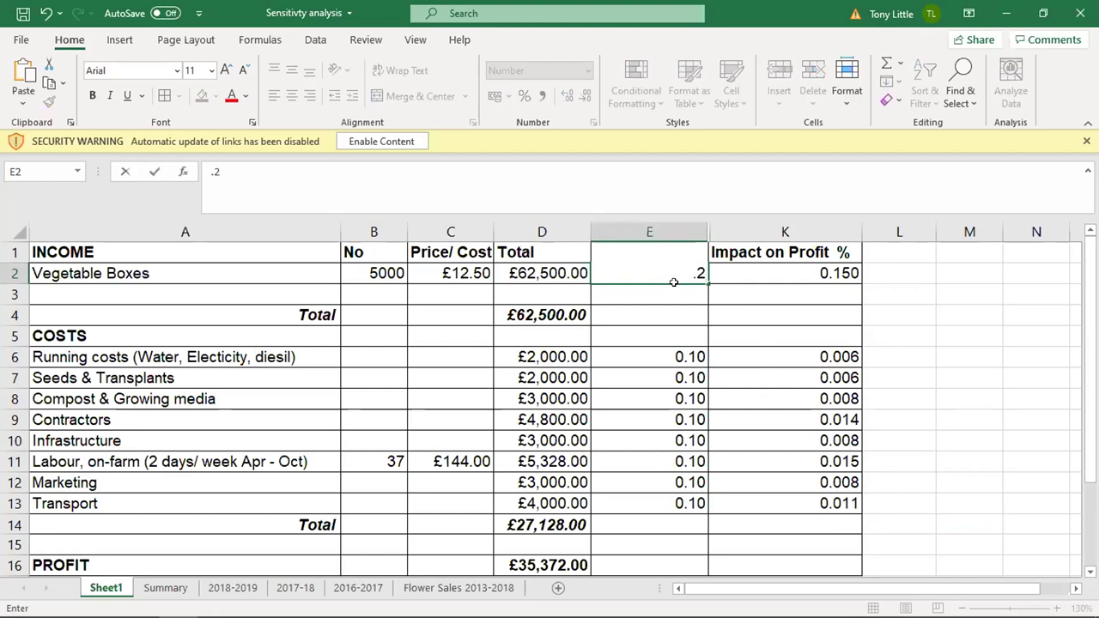
{"action": "key", "text": "Return"}
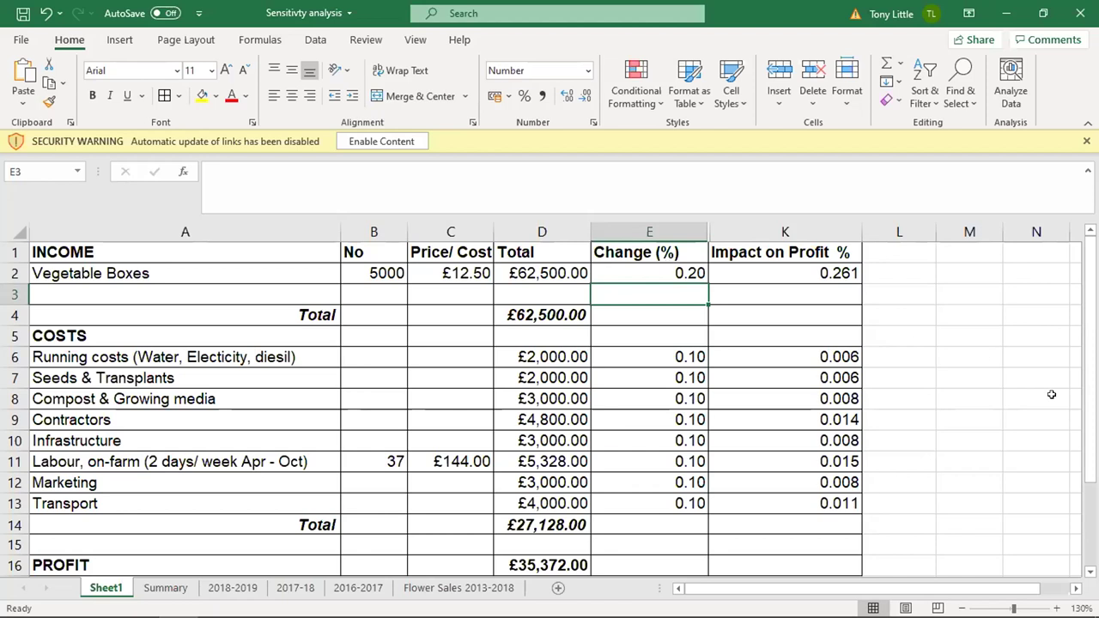
{"action": "left_click", "coordinate": [923, 369]}
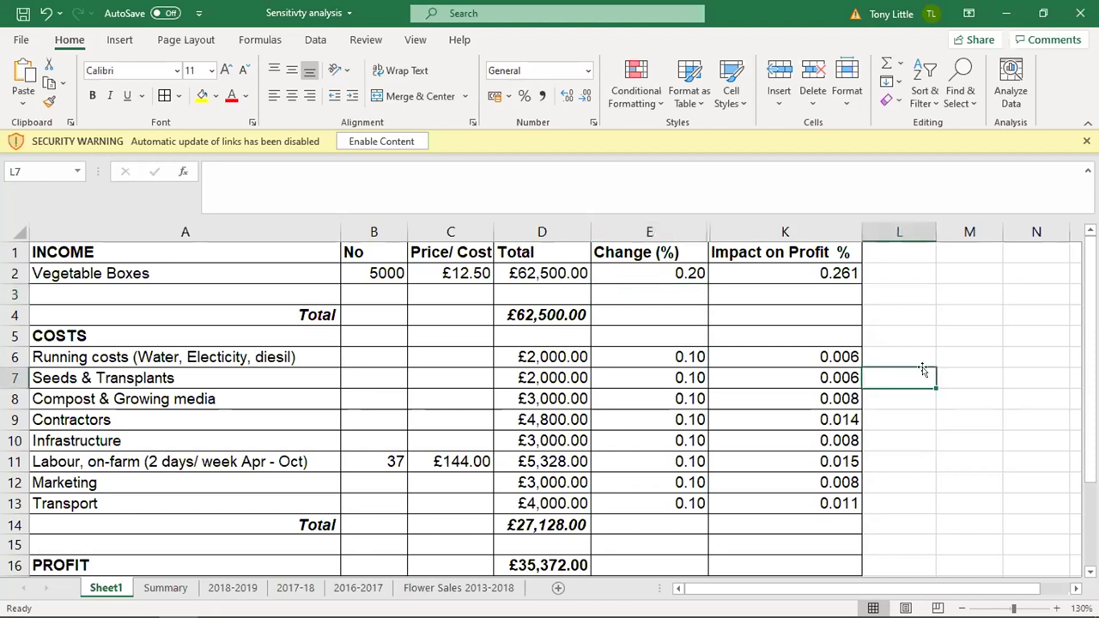
{"action": "left_click", "coordinate": [666, 173]}
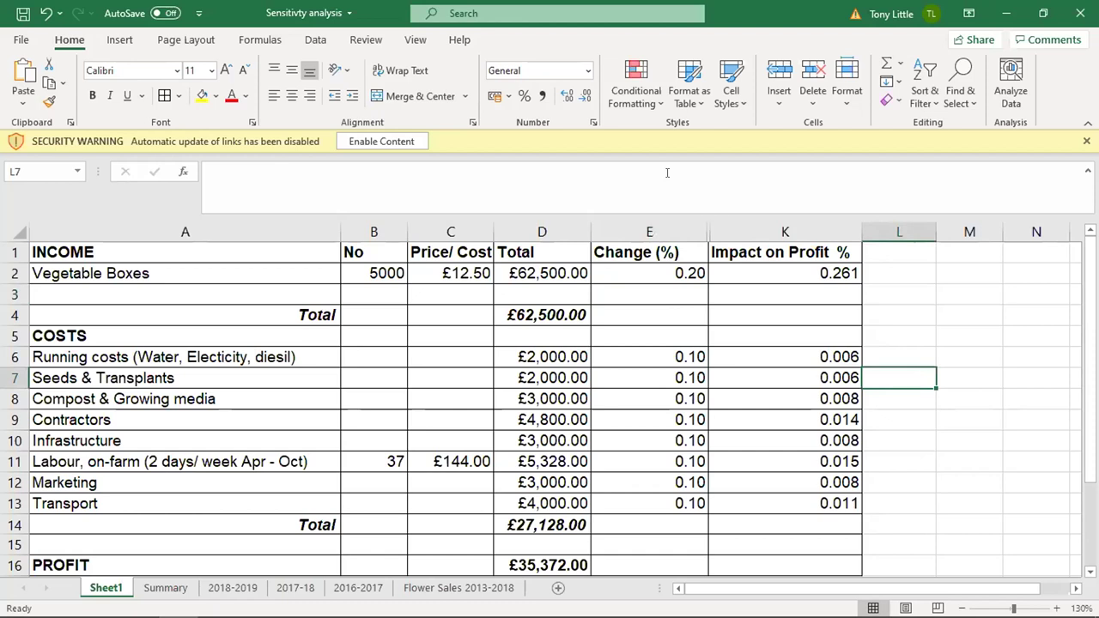